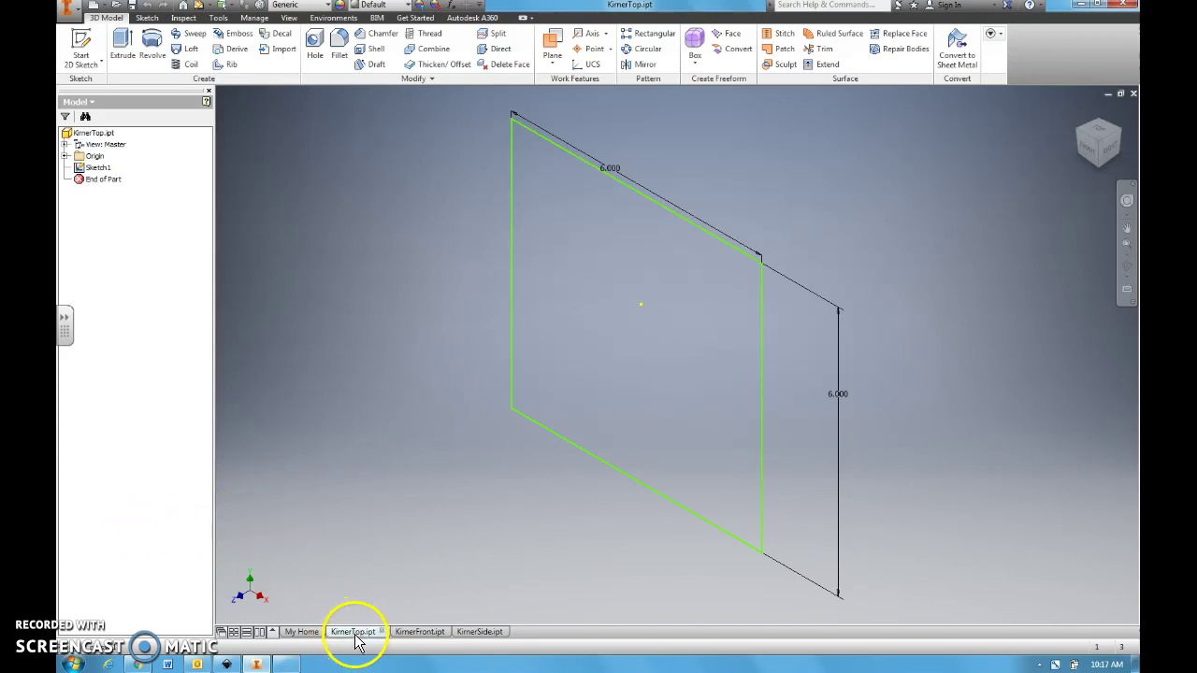
- Look over the sketches in the front and side part files and return to the top part
click(411, 633)
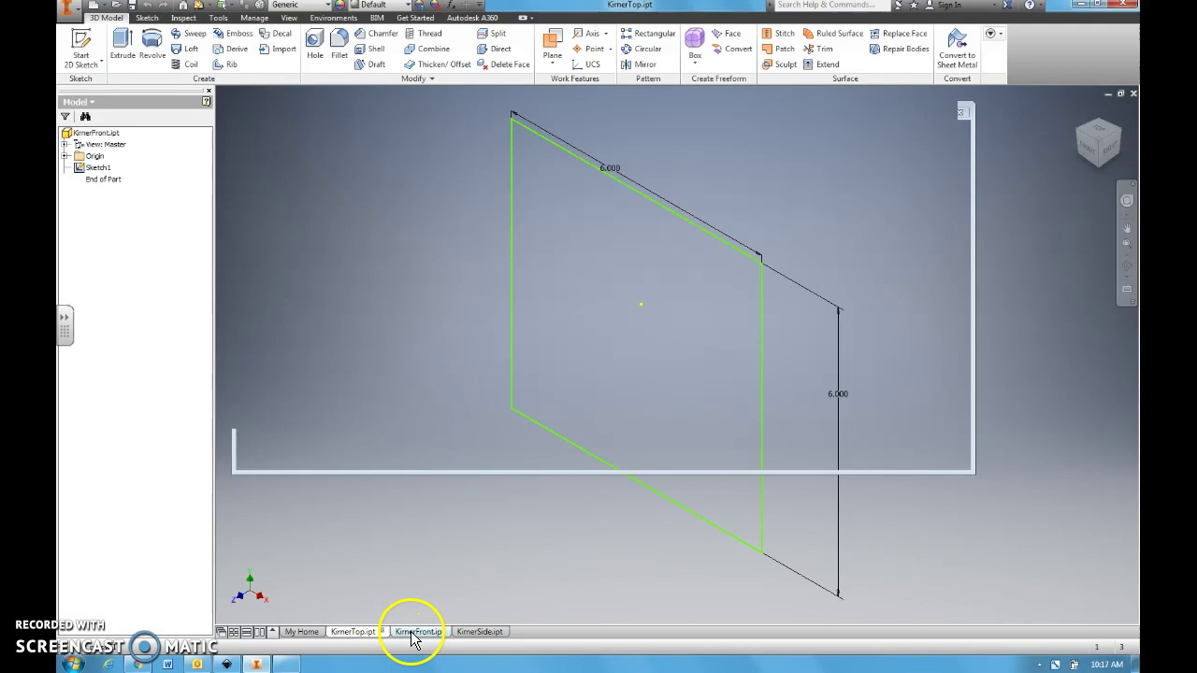
click(462, 636)
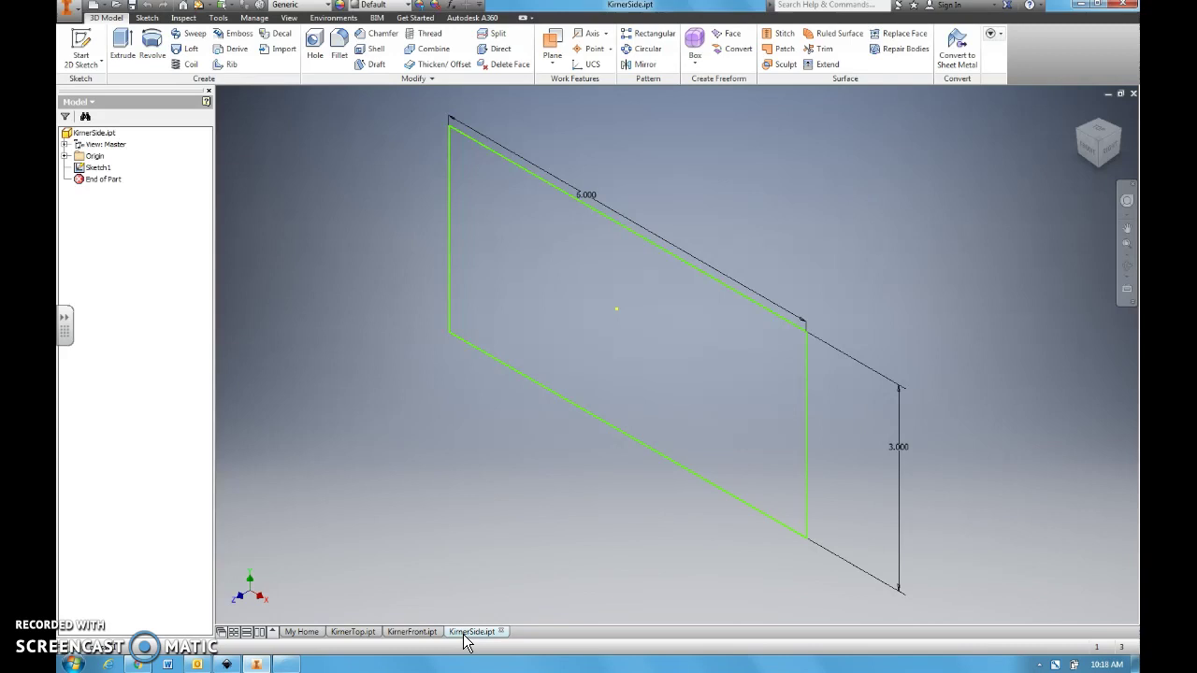
click(354, 633)
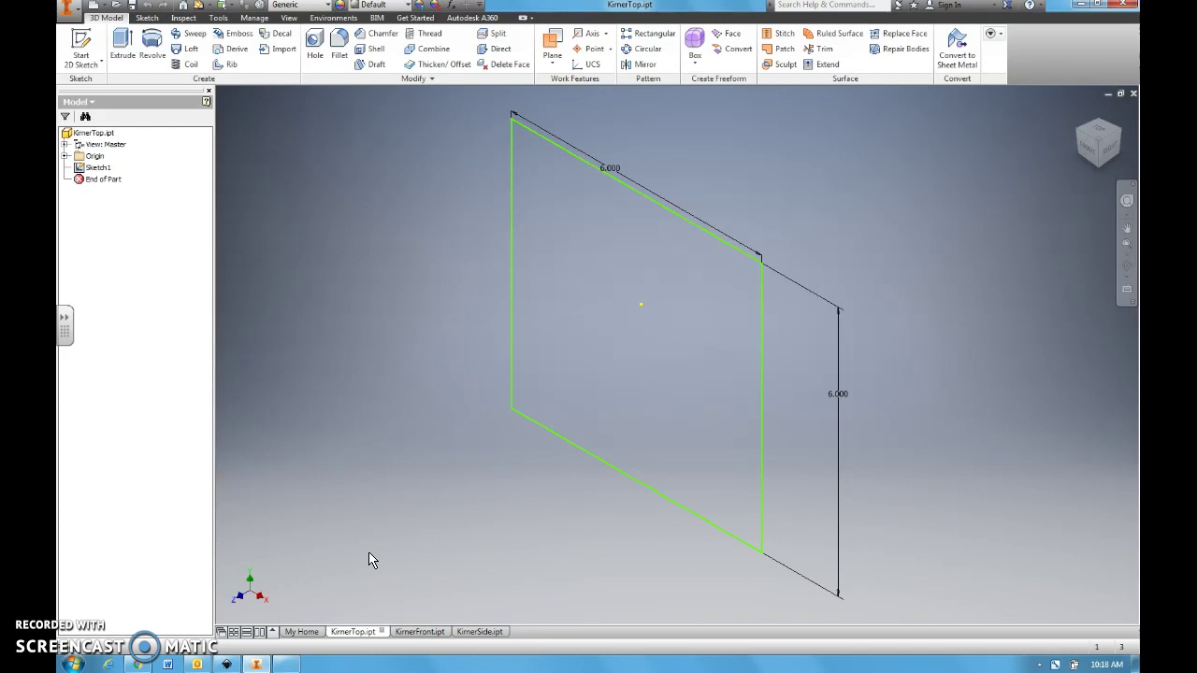
- Extrude the top part's 6 by 6 square sketch 0.25 in and save the part
click(311, 372)
click(124, 44)
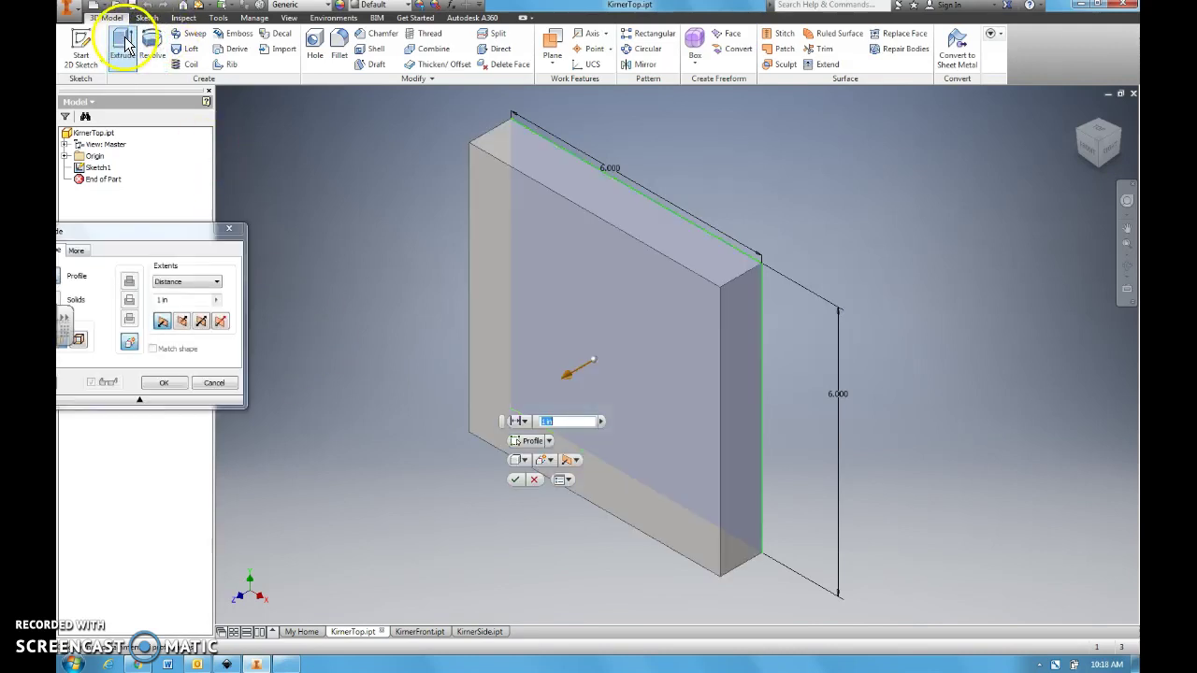
drag(145, 232, 289, 198)
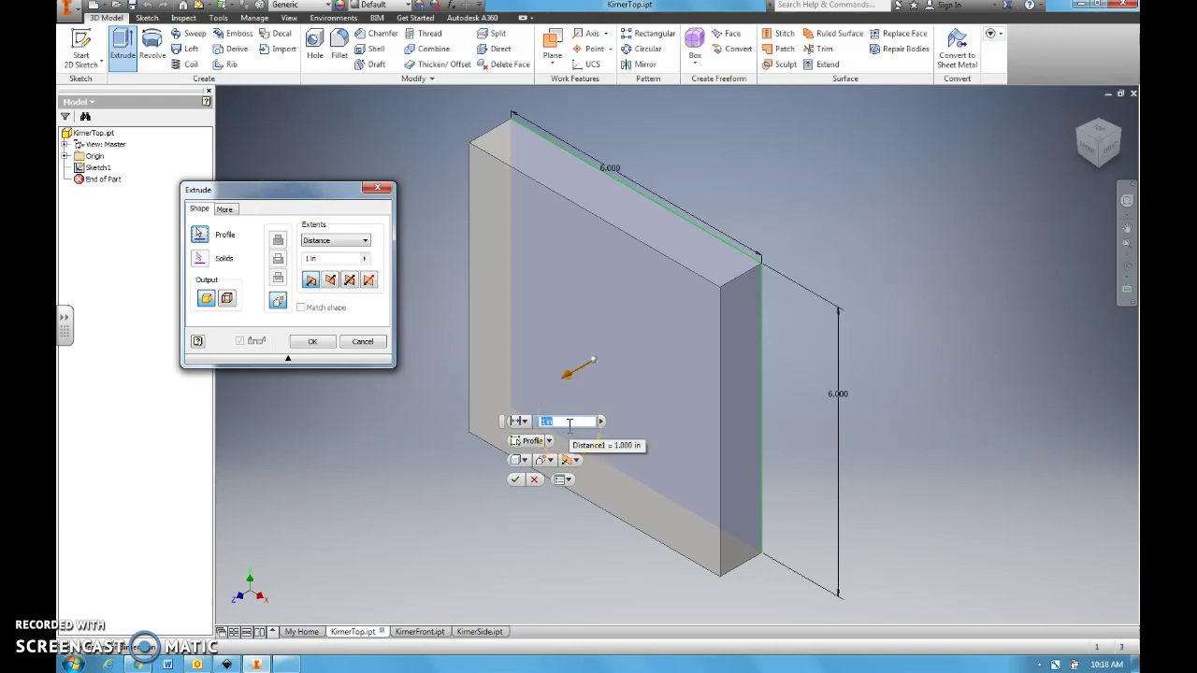
click(577, 329)
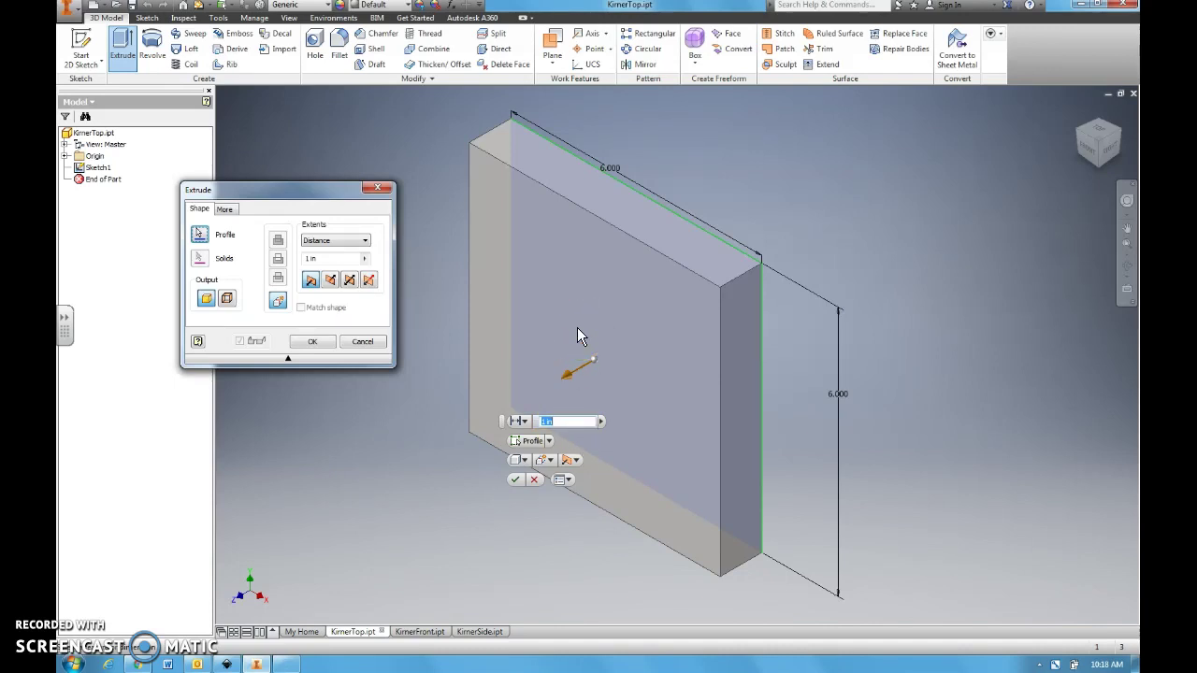
click(555, 421)
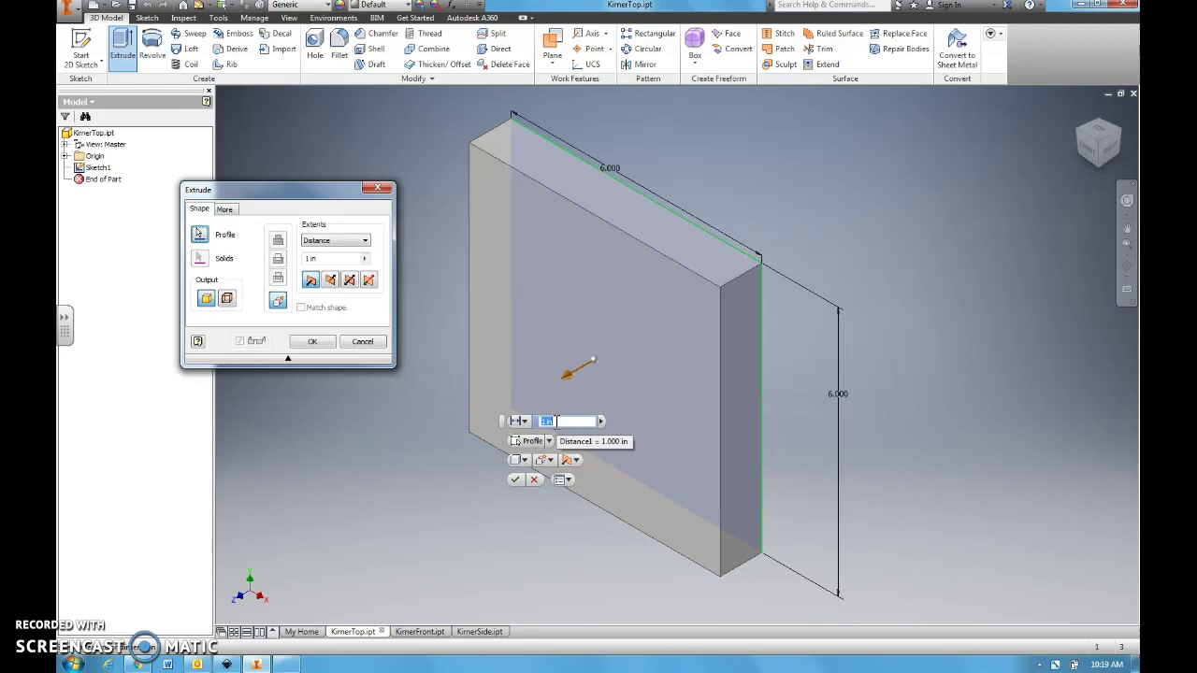
text(1)
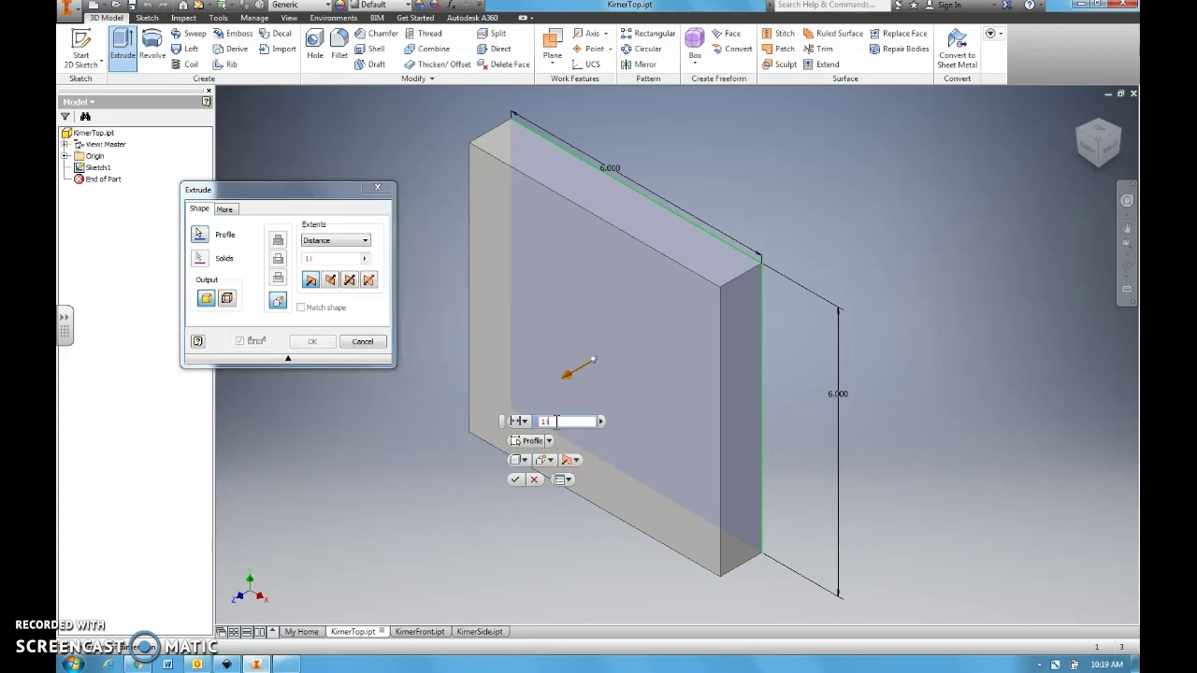
key(BackSpace)
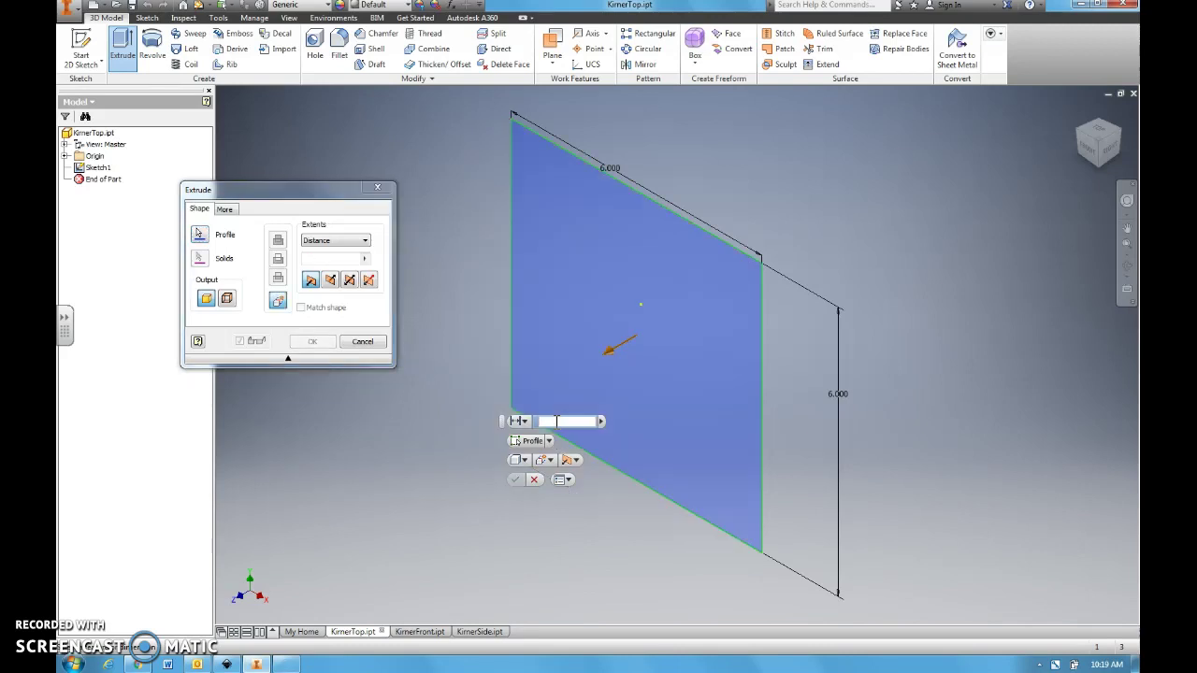
text(0.25)
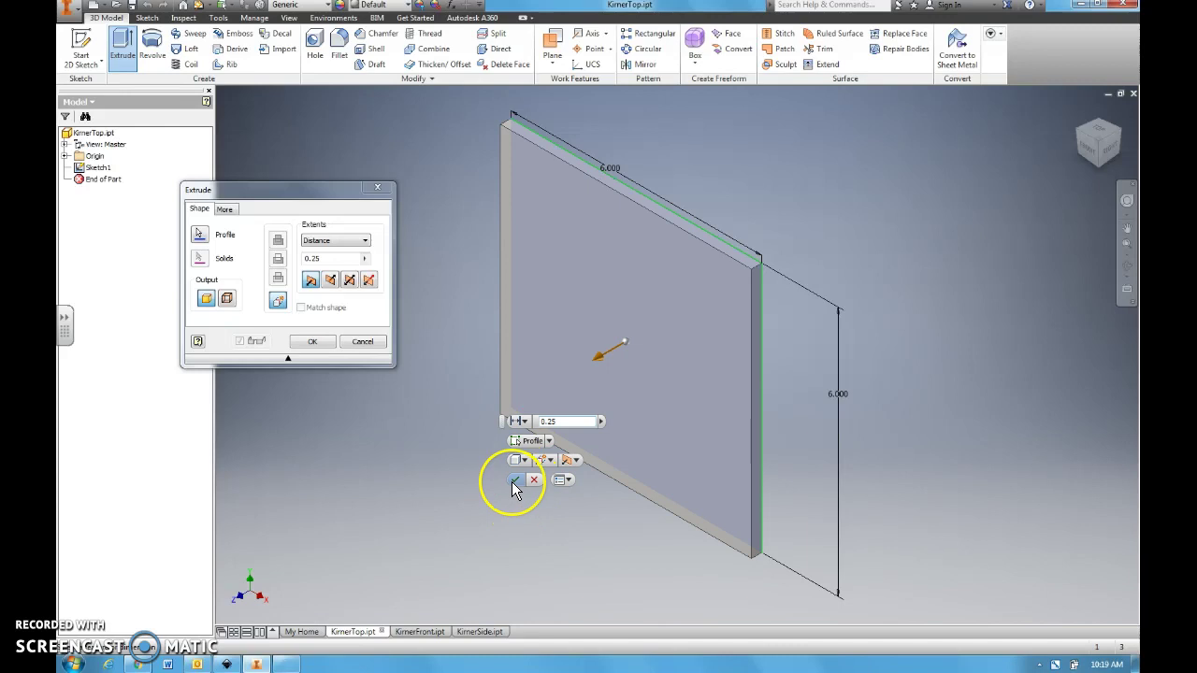
click(514, 480)
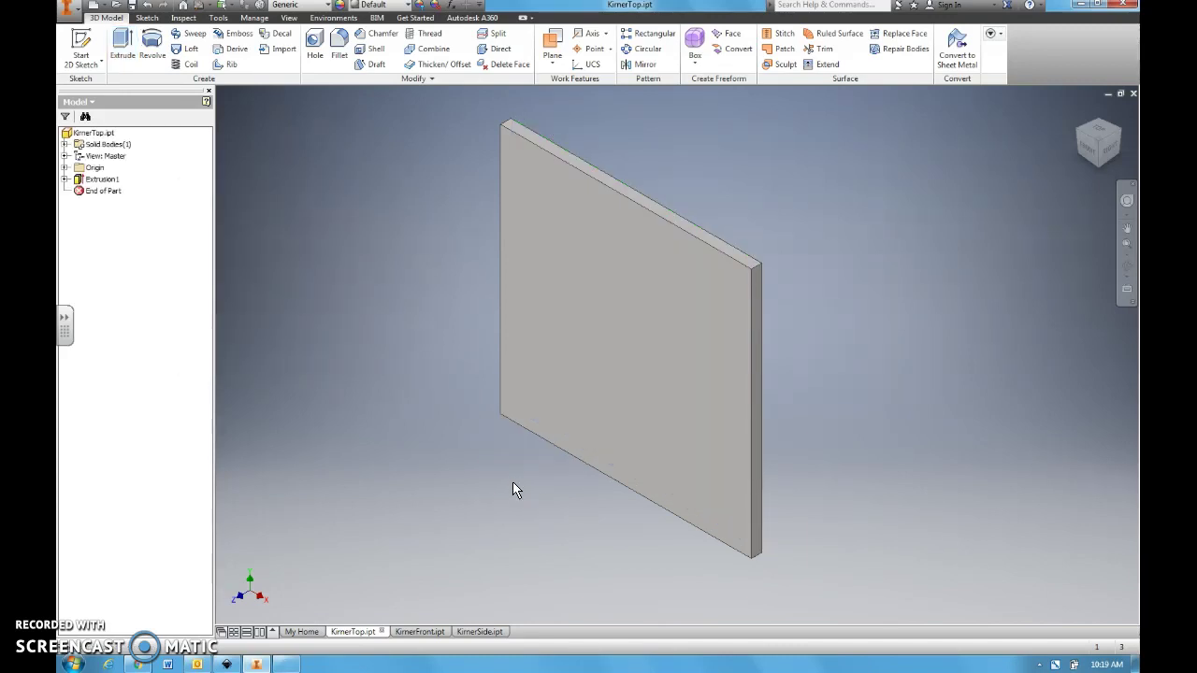
click(318, 234)
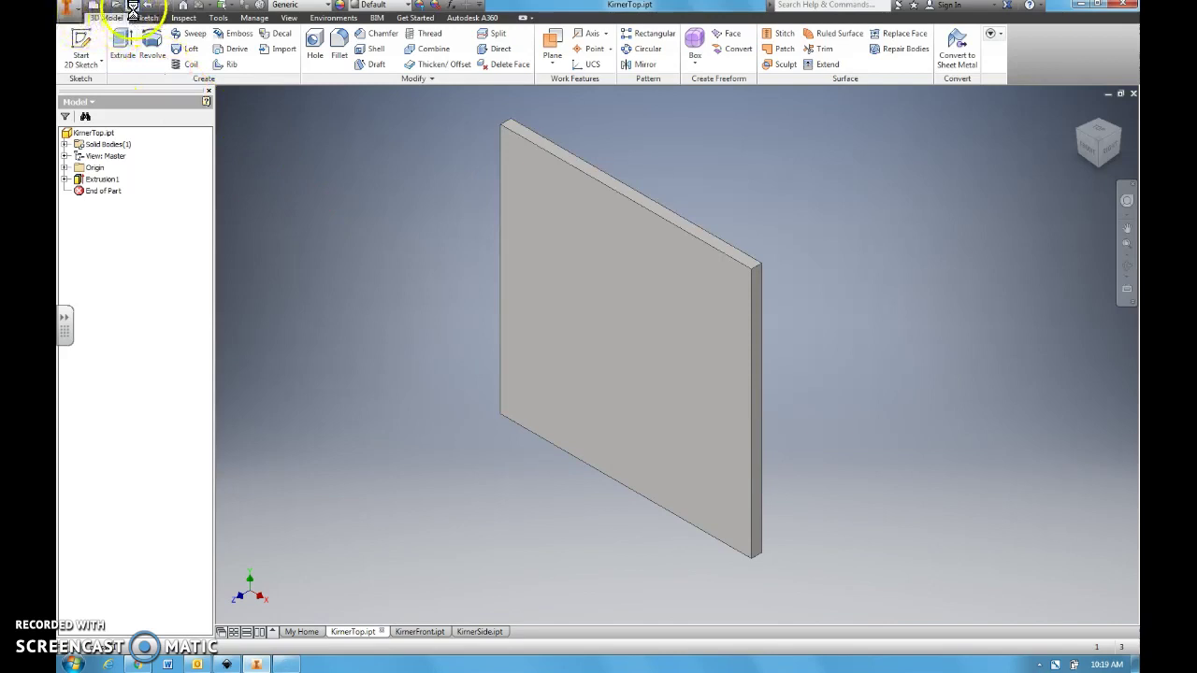
click(305, 171)
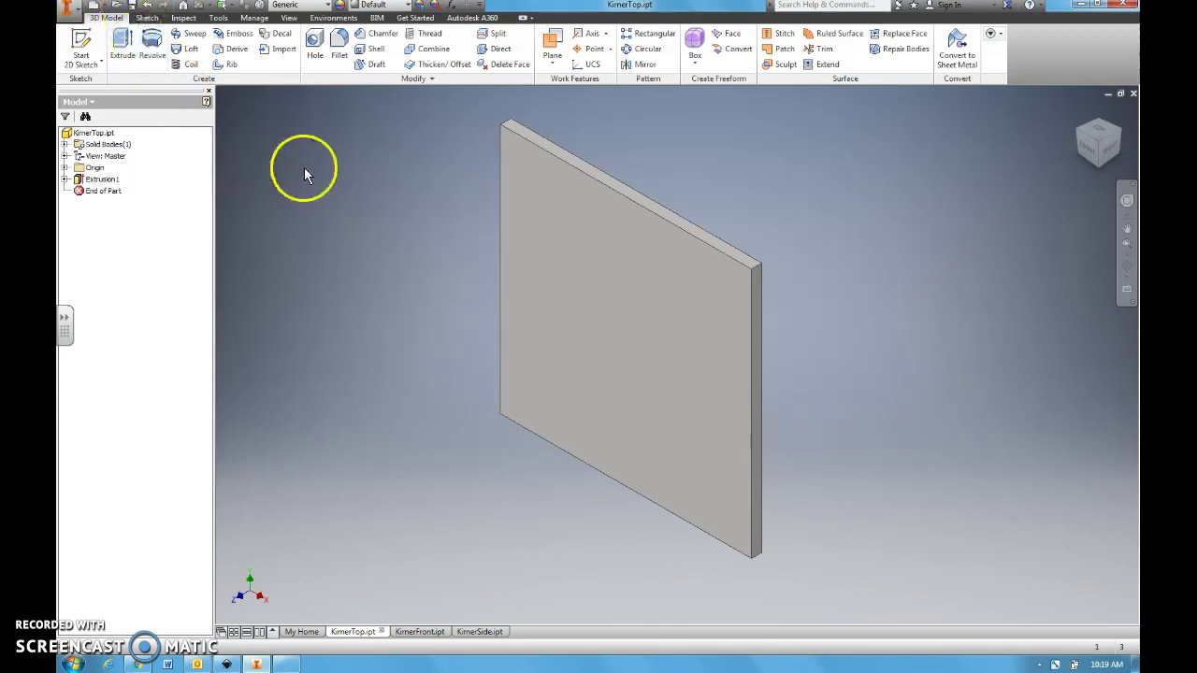
- Extrude the rectangular sketch in the front part file 0.25 in and save the part
click(419, 632)
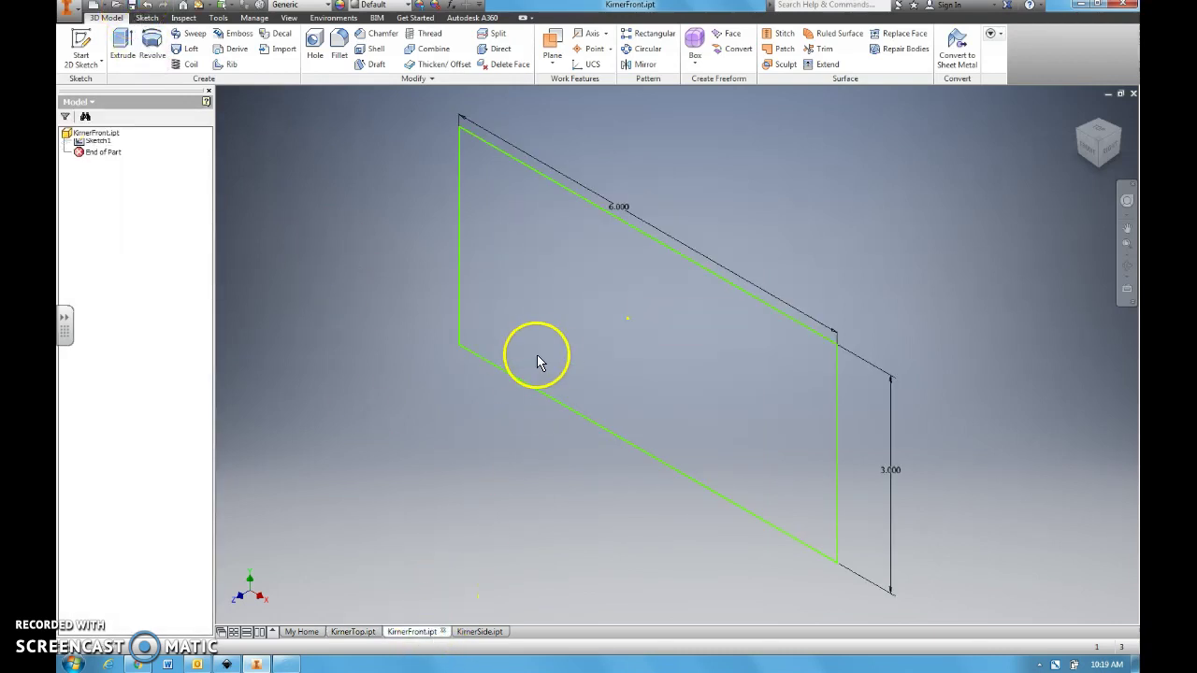
click(123, 46)
click(541, 443)
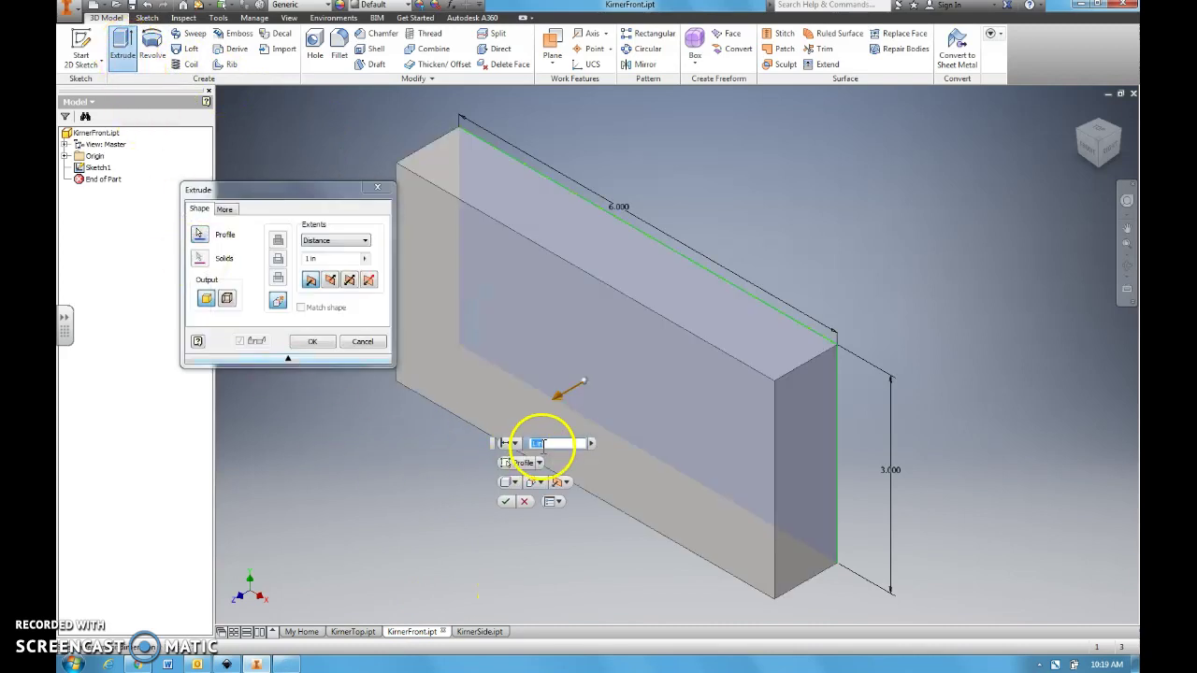
key(BackSpace)
key(BackSpace)
key(BackSpace)
key(BackSpace)
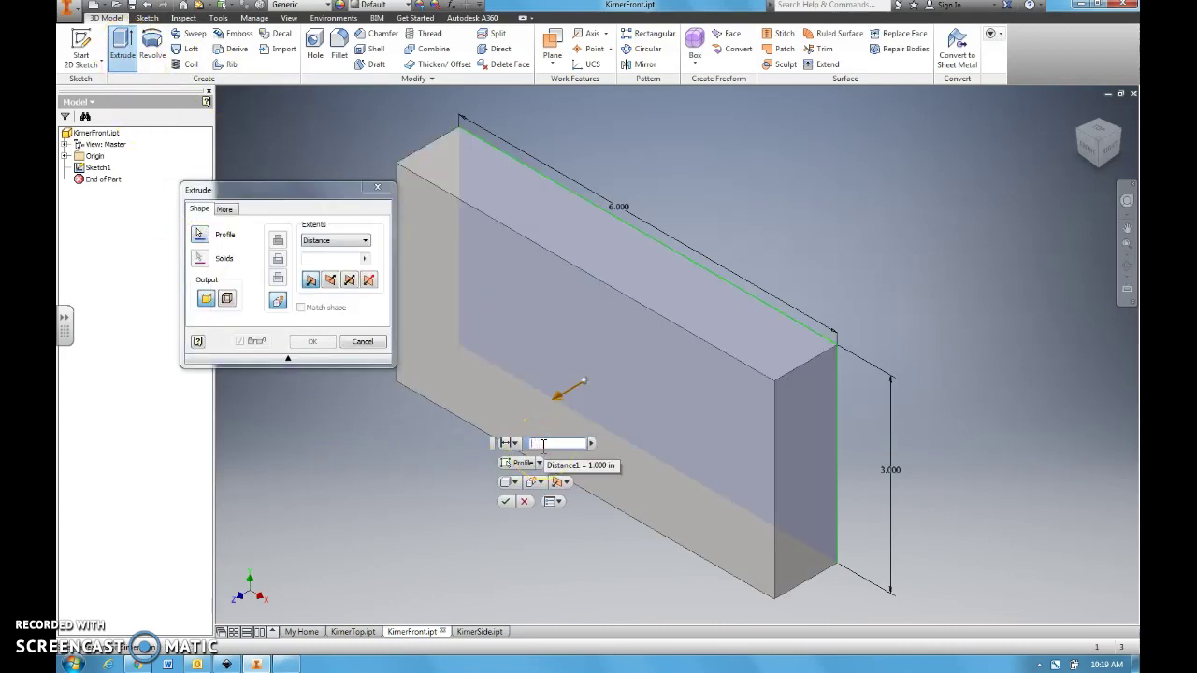
text(.25)
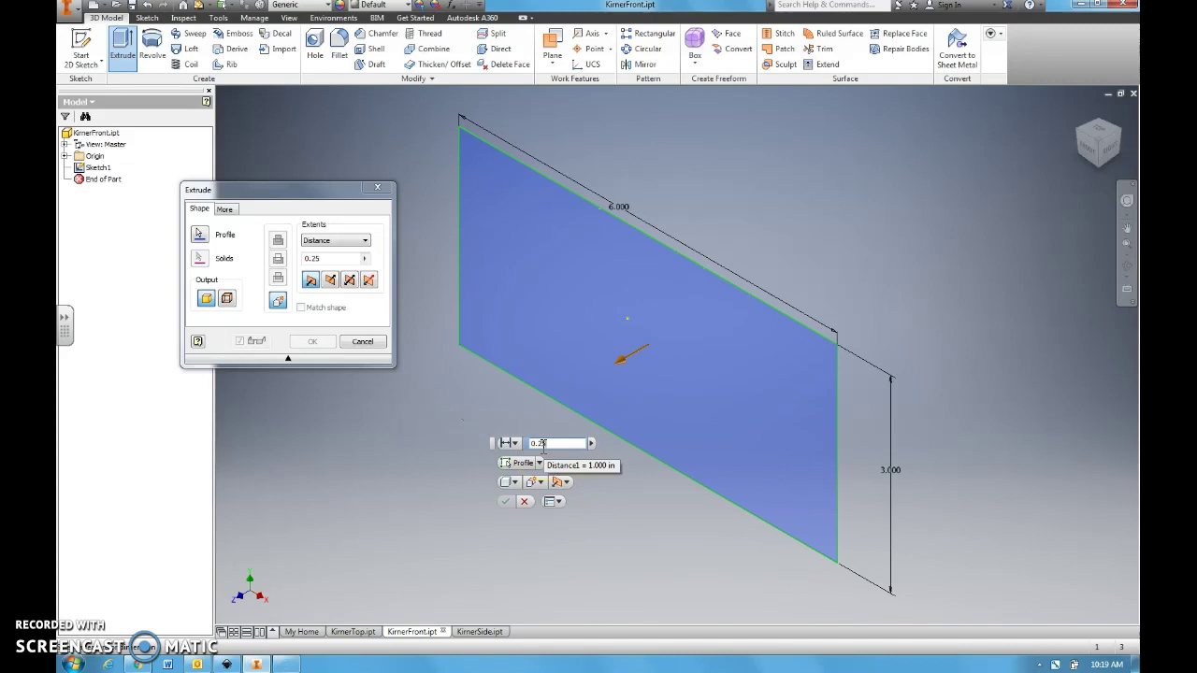
click(508, 504)
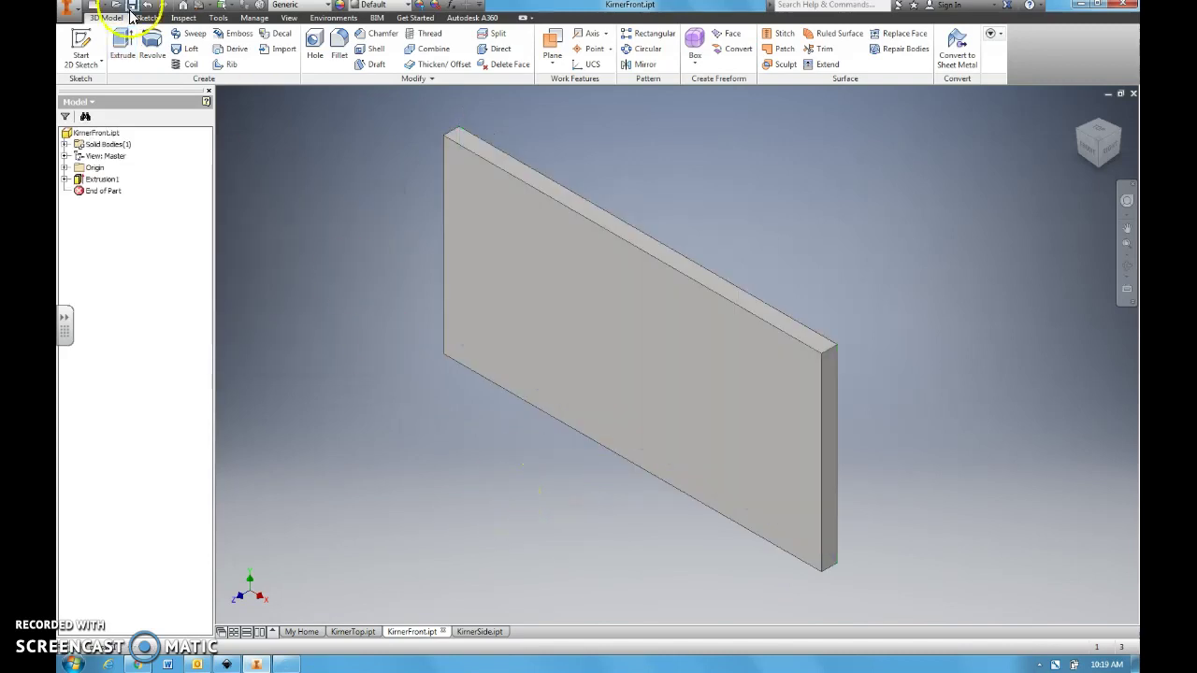
- Extrude the rectangular sketch in the side part file by a distance of 0.25 in
click(473, 632)
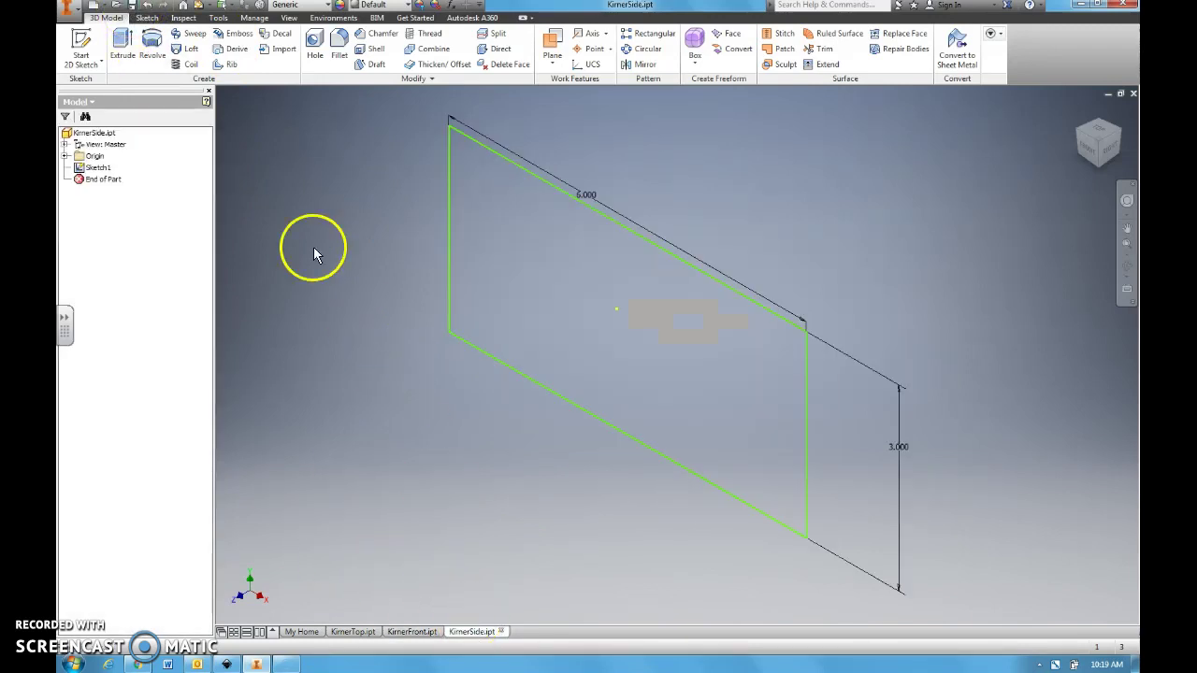
click(124, 40)
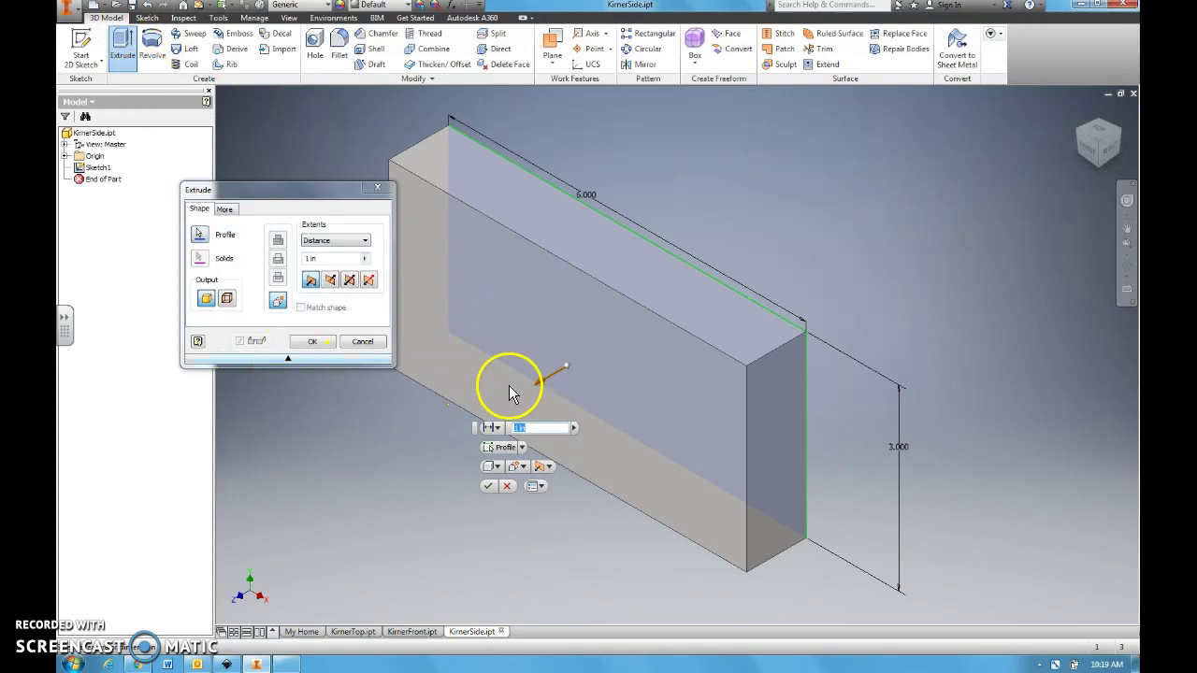
text(1 i)
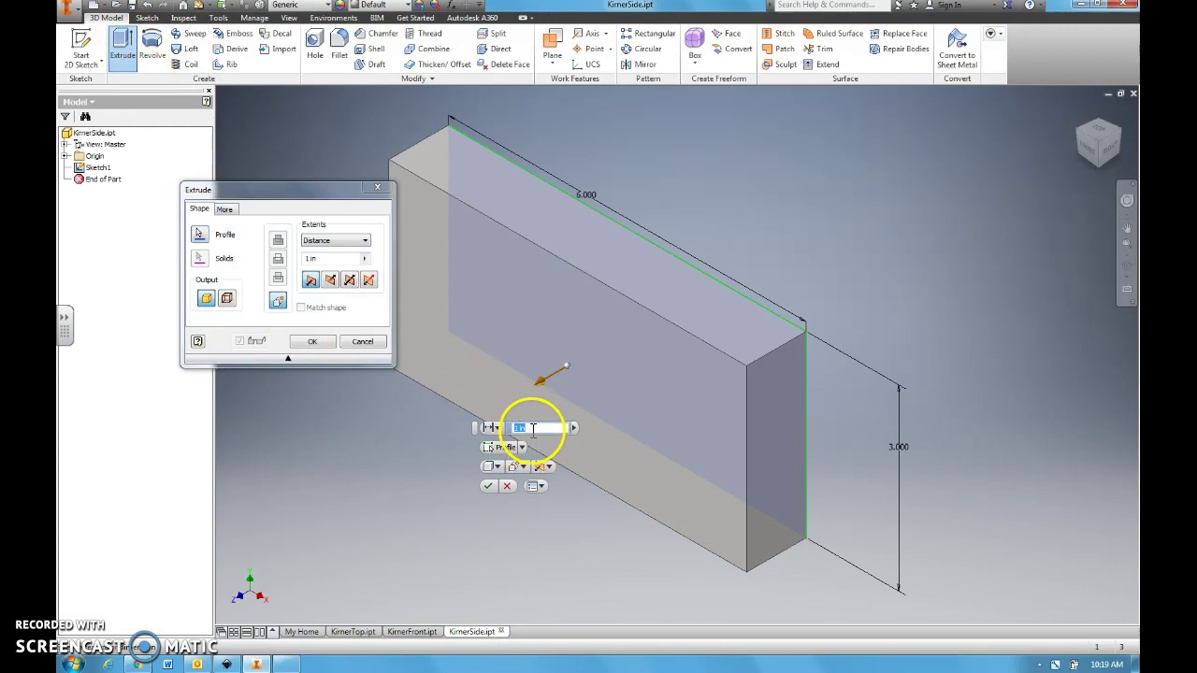
key(BackSpace)
key(BackSpace)
key(BackSpace)
text(0)
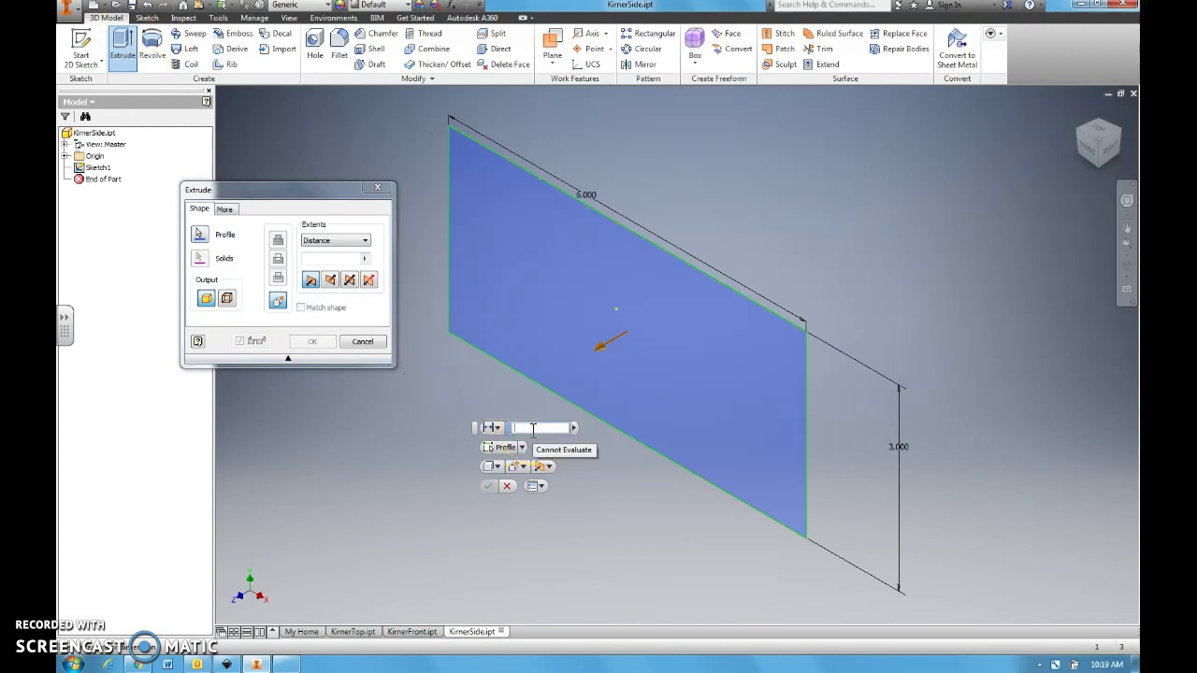
text(.25)
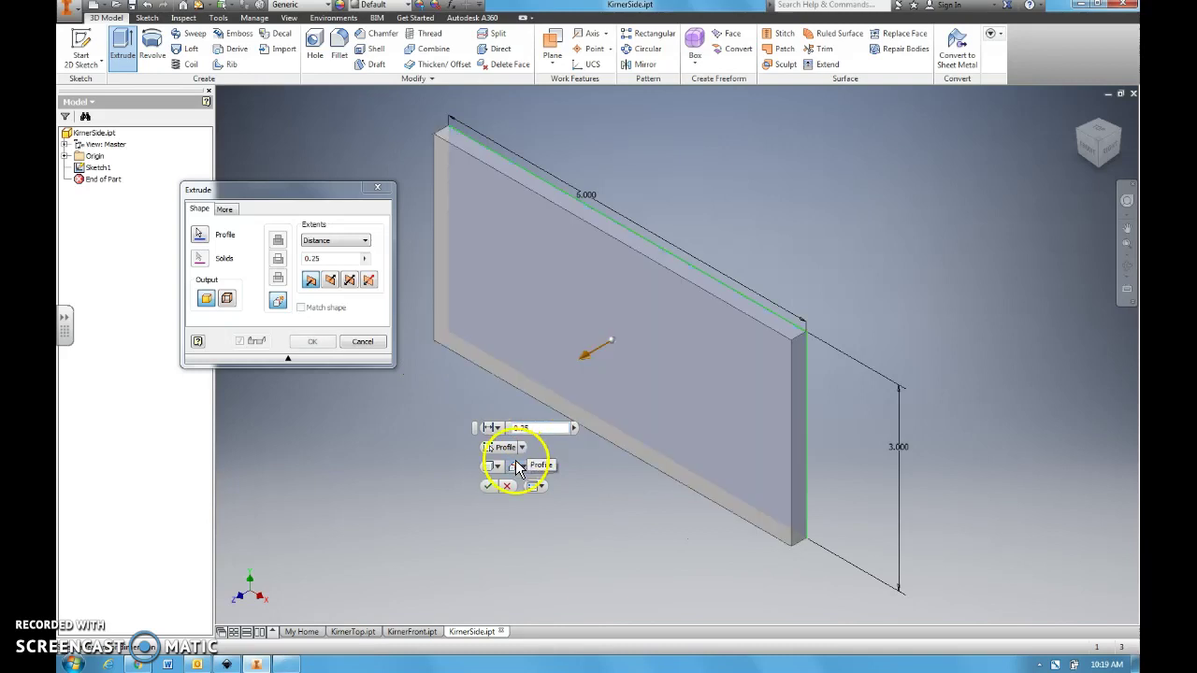
key(Return)
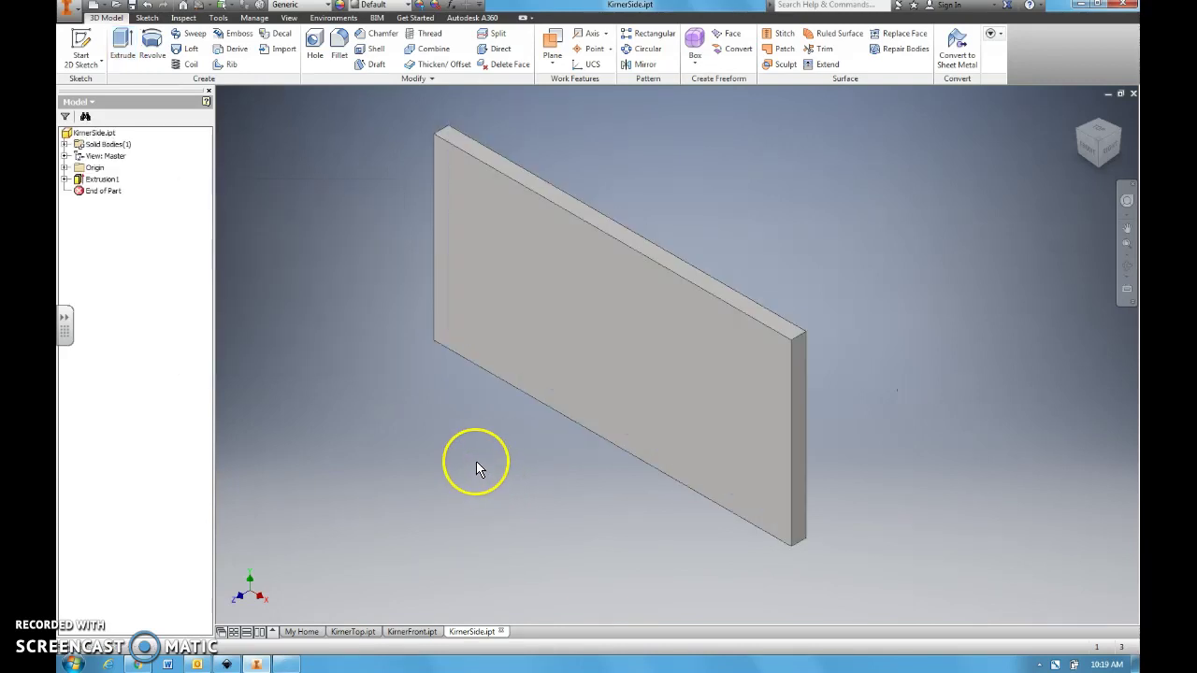
- Check the extruded panels in the top, front and side part files
click(351, 632)
click(408, 633)
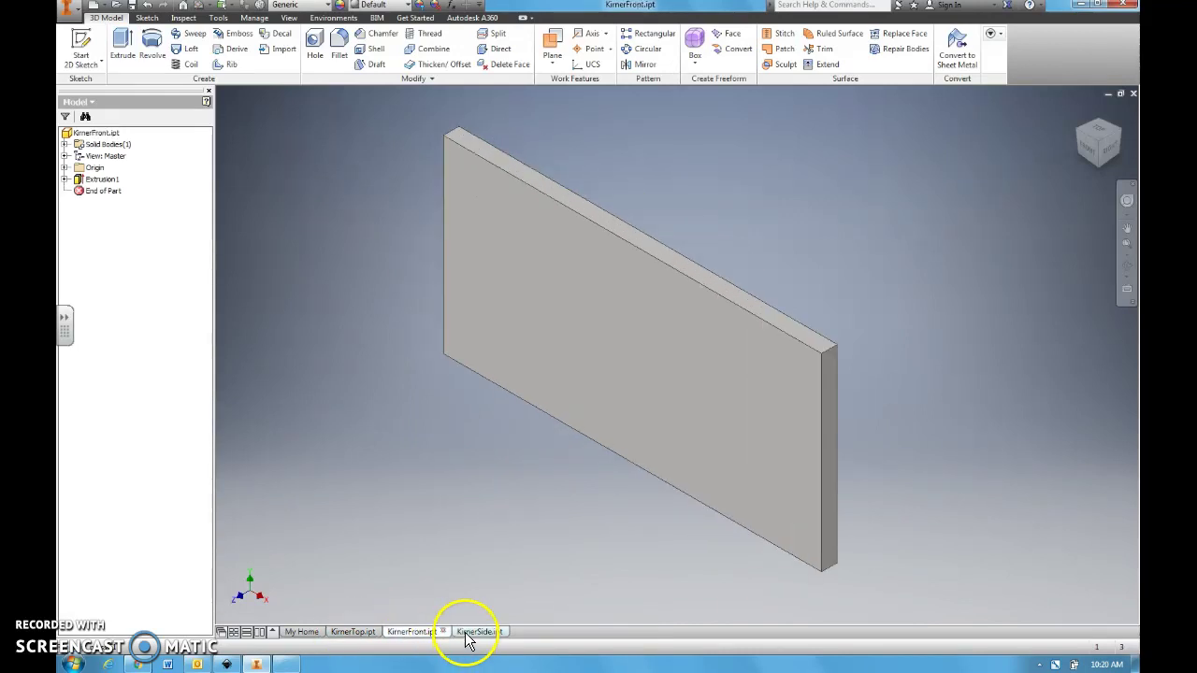
click(466, 634)
mouse_move(413, 636)
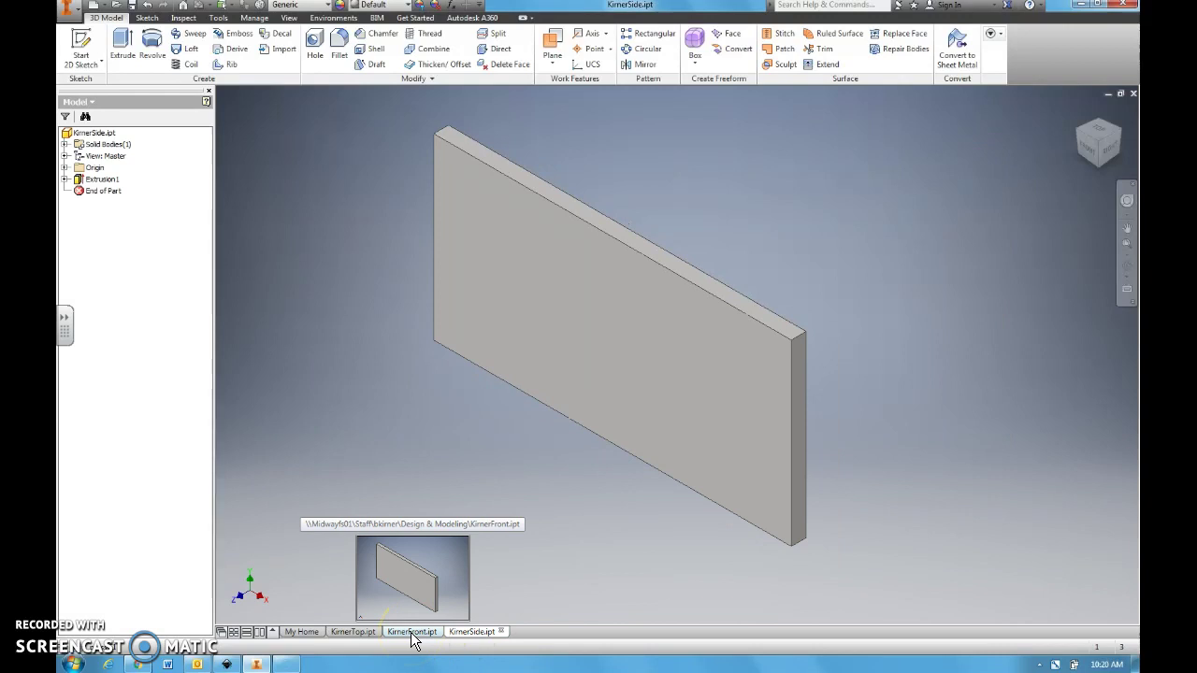
click(413, 633)
click(349, 536)
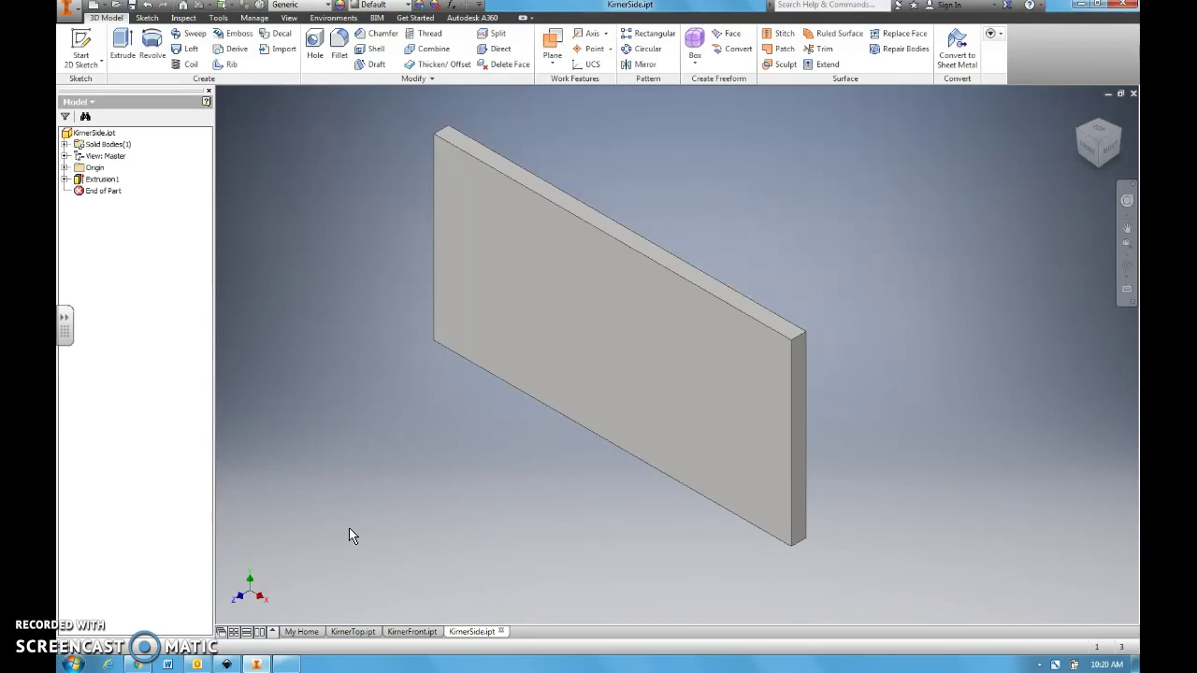
- Save the top part as a new file with "Top" in its name replaced by "Bottom", overwriting the existing file
click(342, 633)
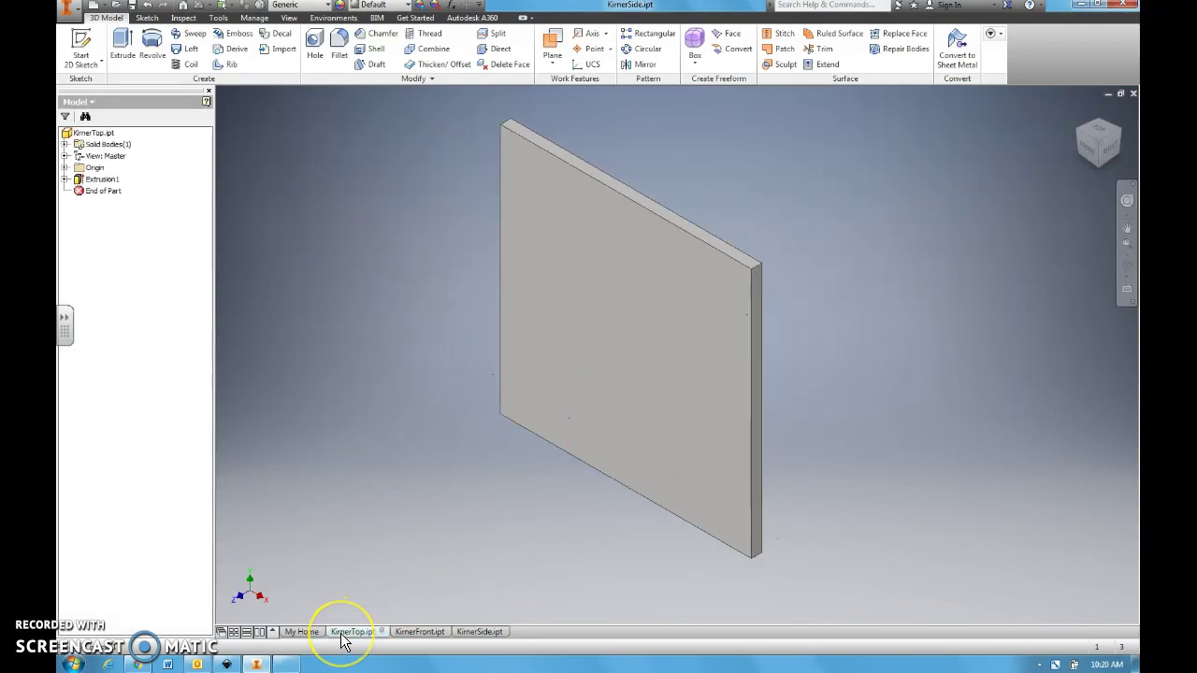
click(67, 7)
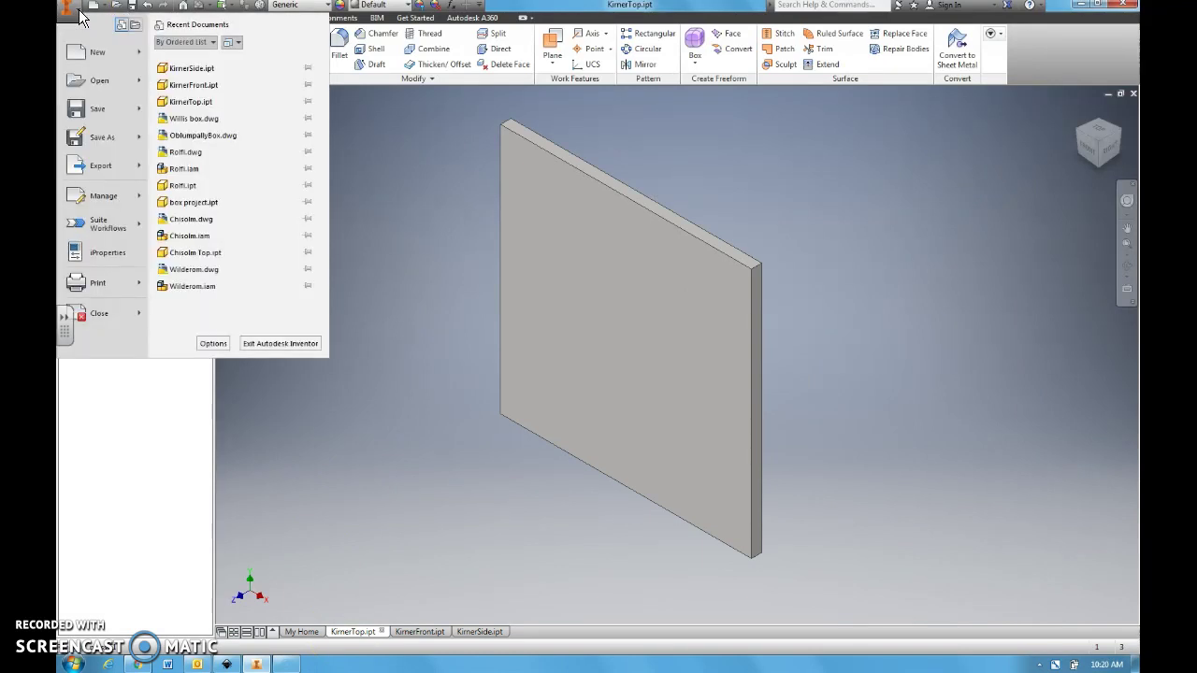
click(96, 140)
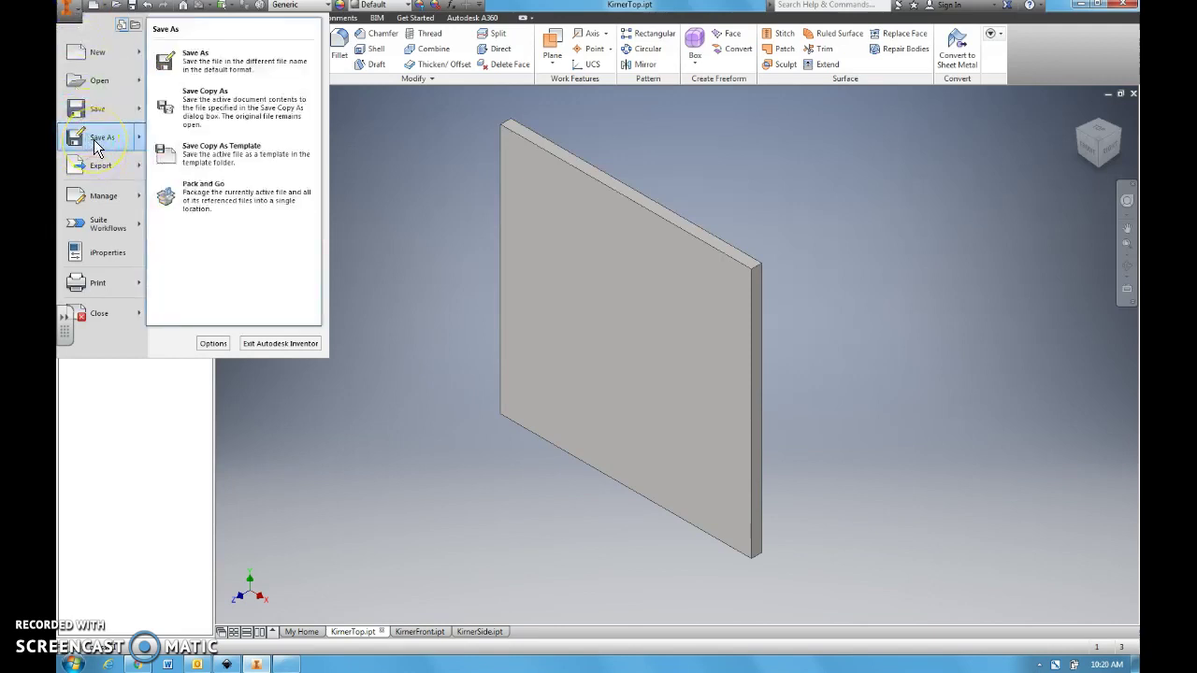
click(219, 63)
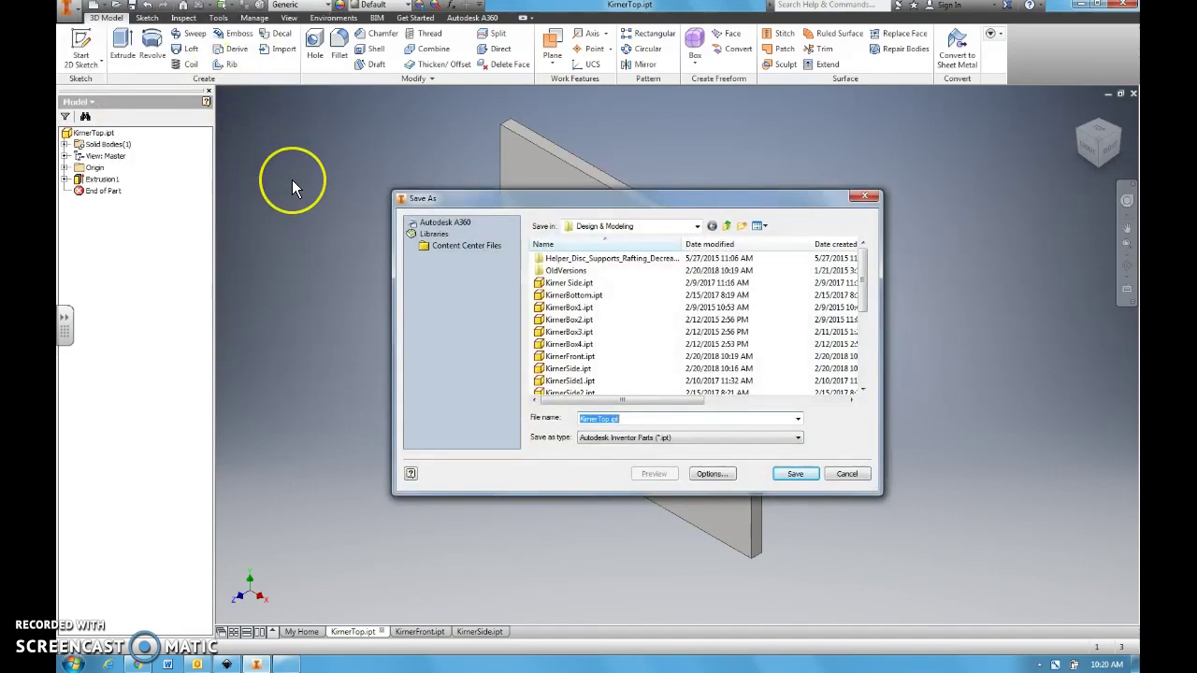
click(611, 420)
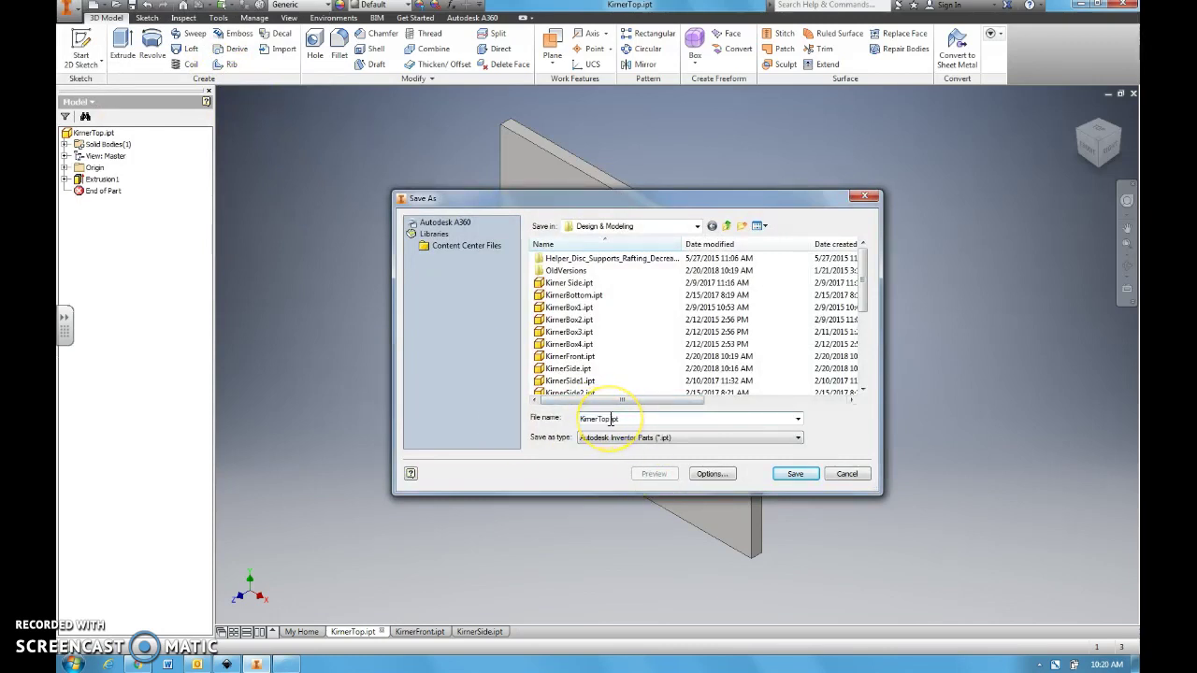
key(BackSpace)
key(BackSpace)
key(BackSpace)
text(Bottom)
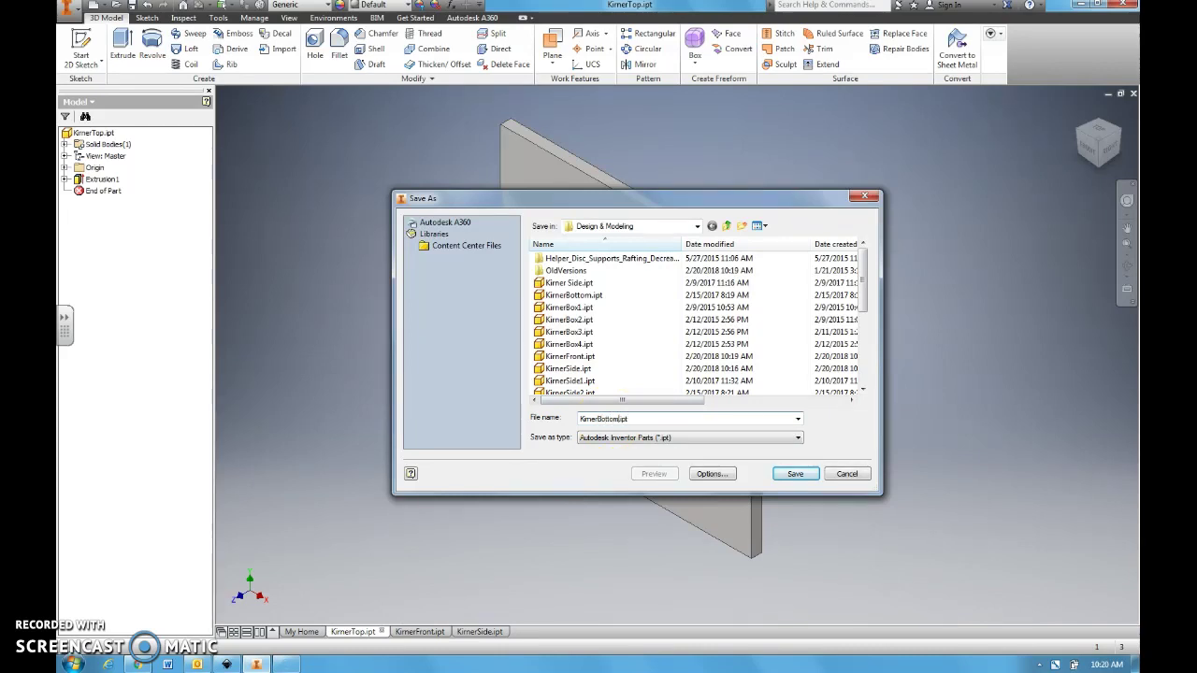
click(793, 477)
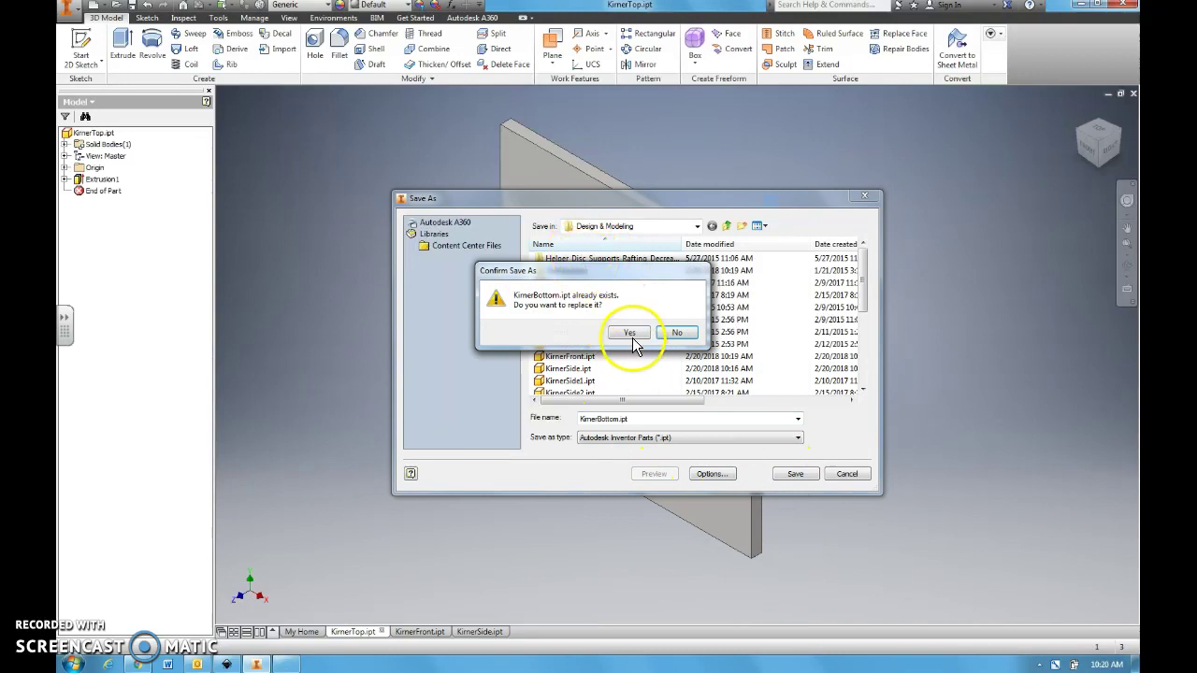
click(628, 332)
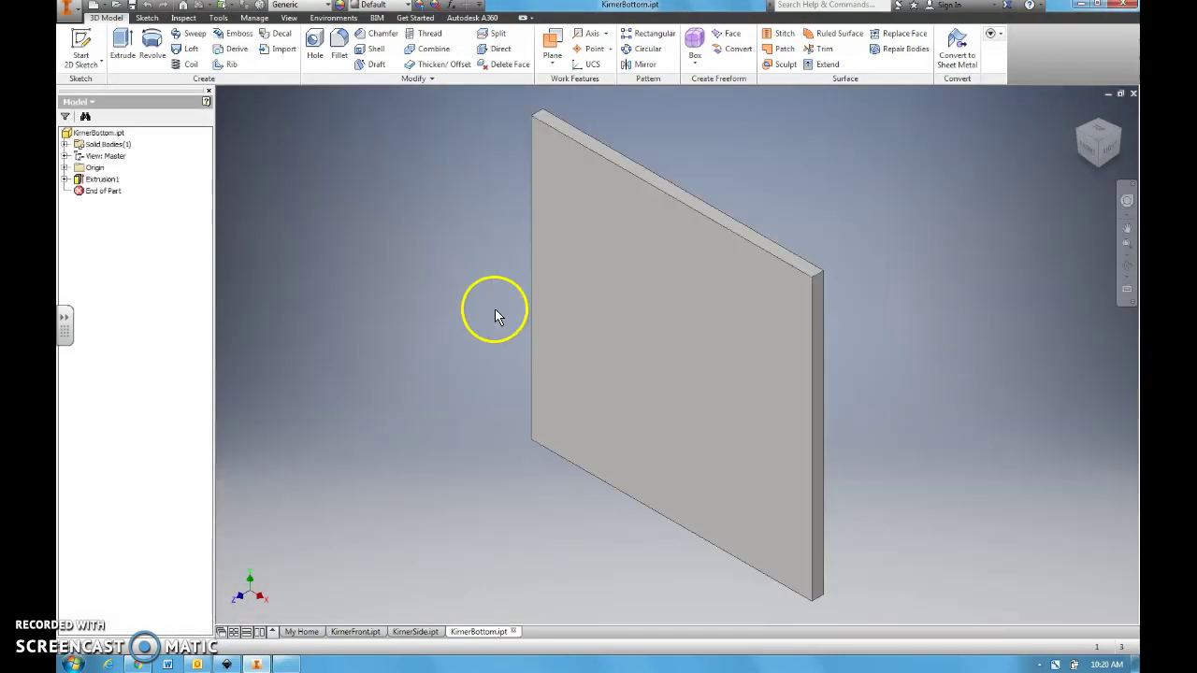
- Save the side part as a new file with "2" added to the end of its name, overwriting the existing file
click(415, 634)
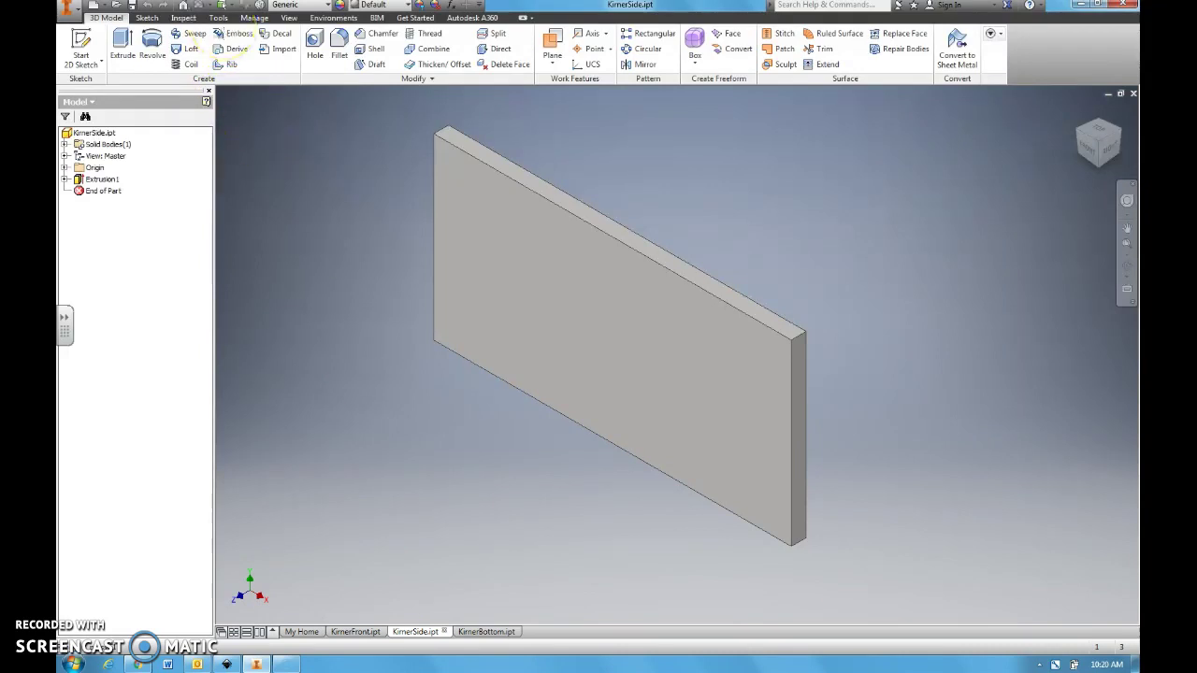
click(82, 38)
click(69, 9)
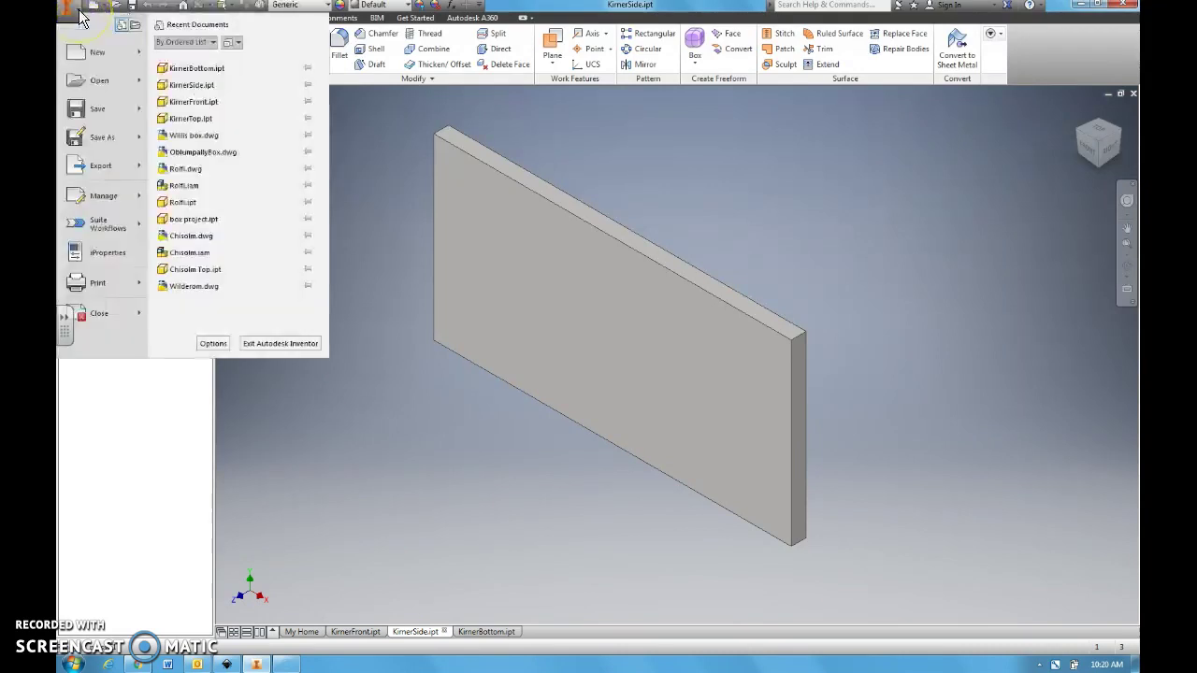
click(107, 135)
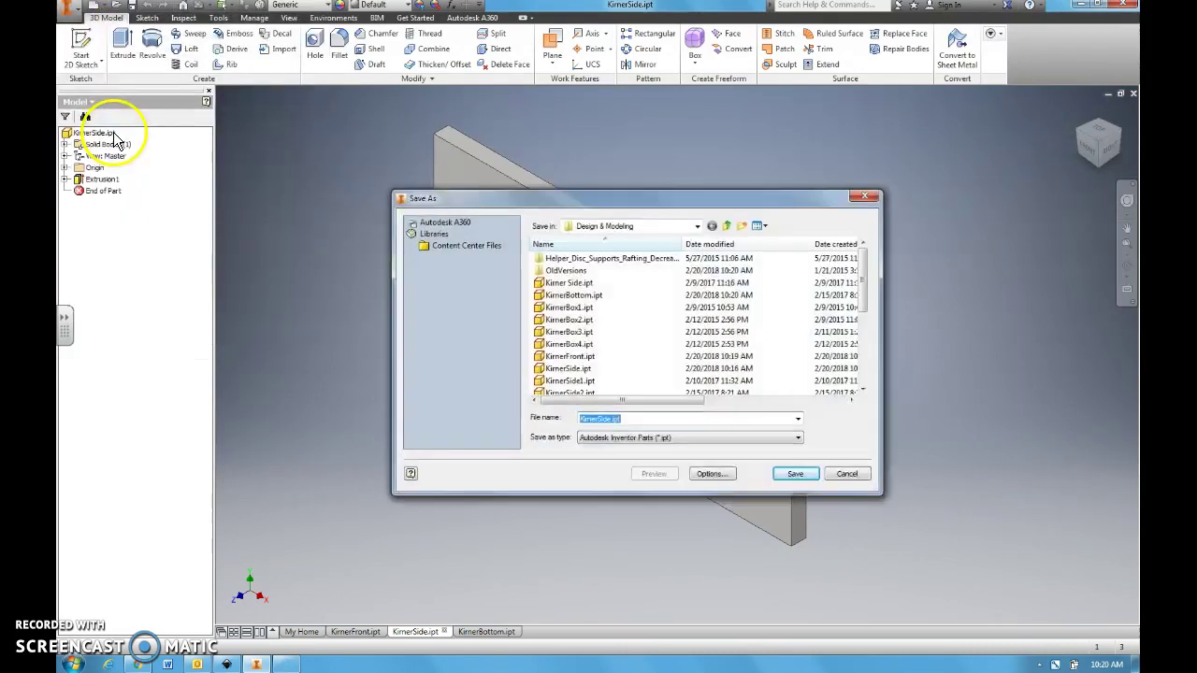
click(611, 419)
text(2)
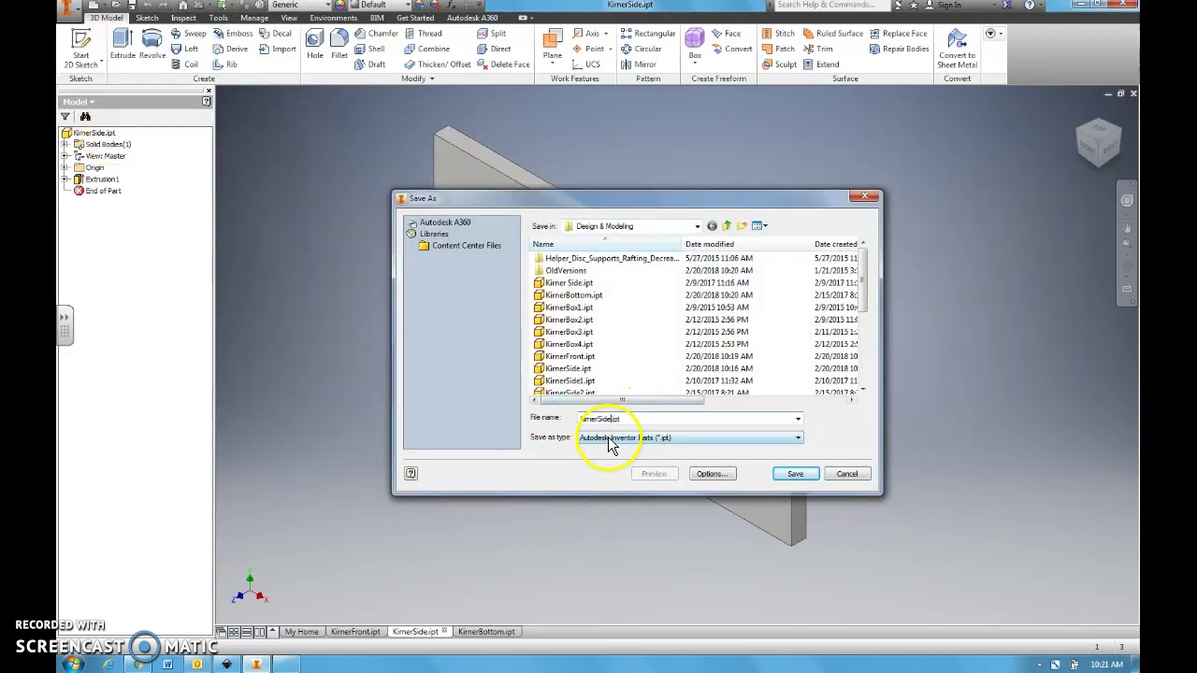
click(794, 475)
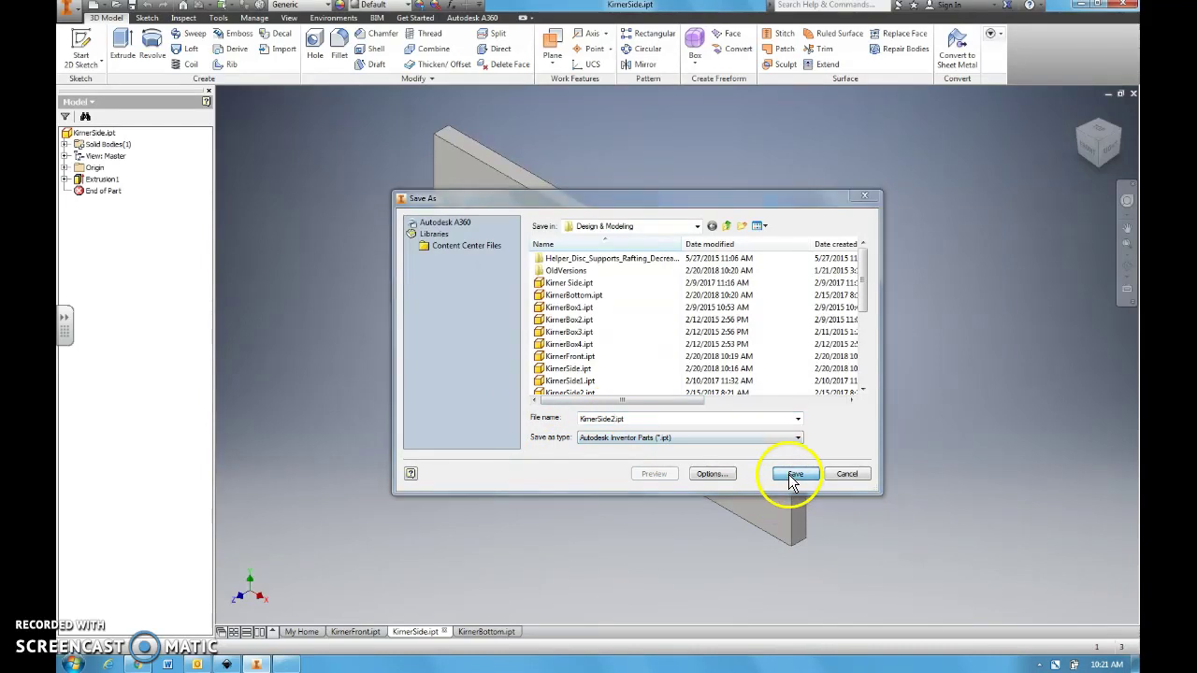
click(630, 335)
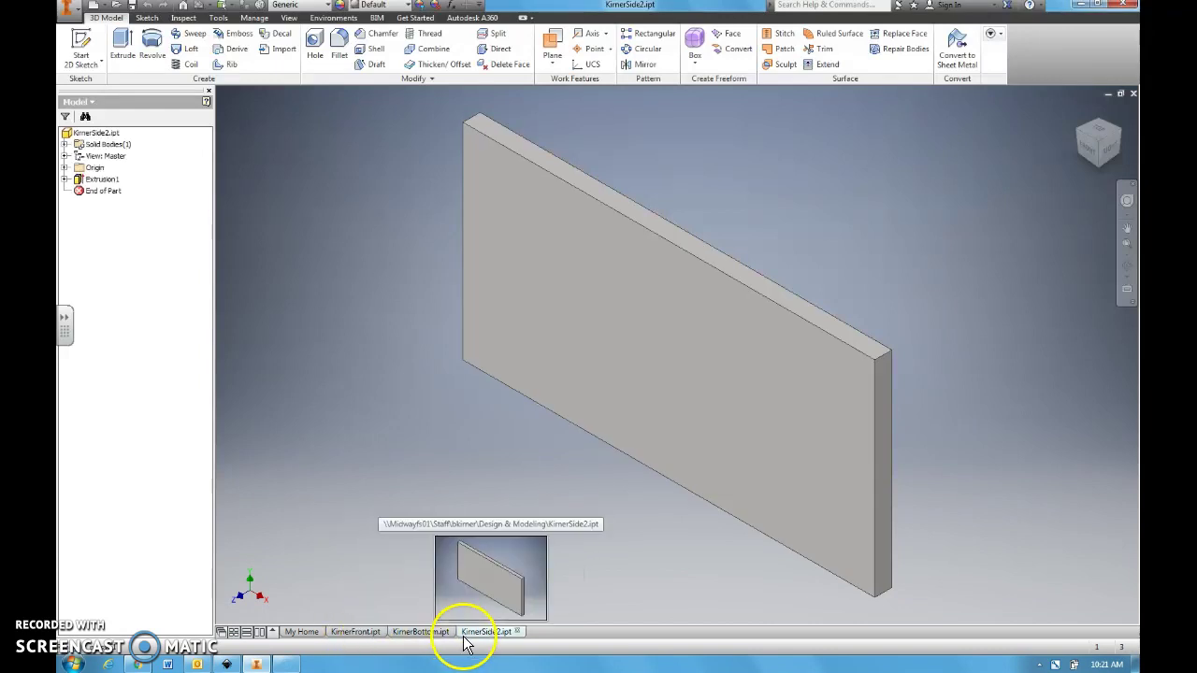
- Save the front part as a new file with "Front" in its name replaced by "Rear"
click(365, 633)
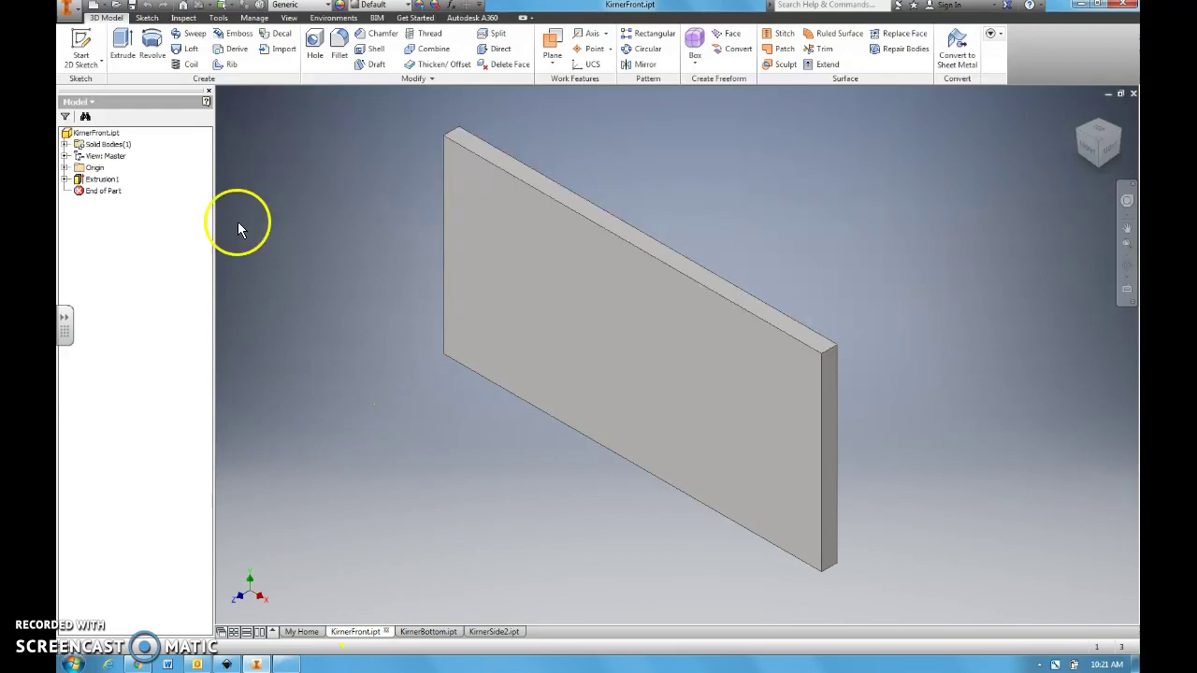
click(75, 11)
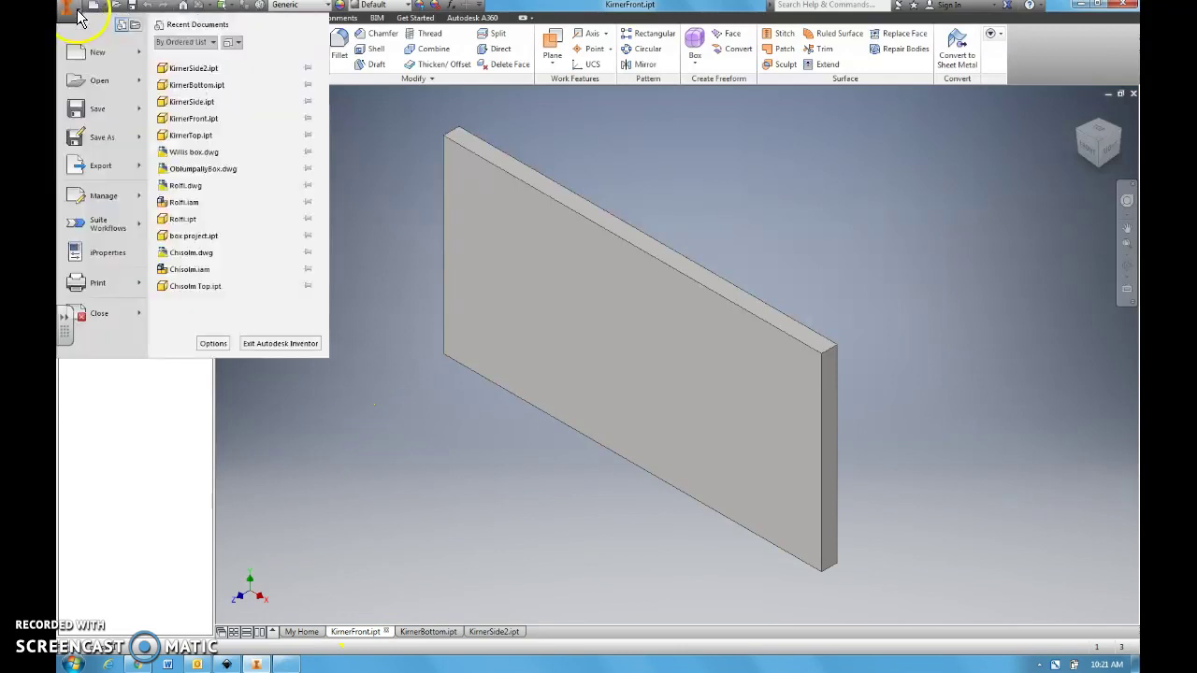
mouse_move(96, 144)
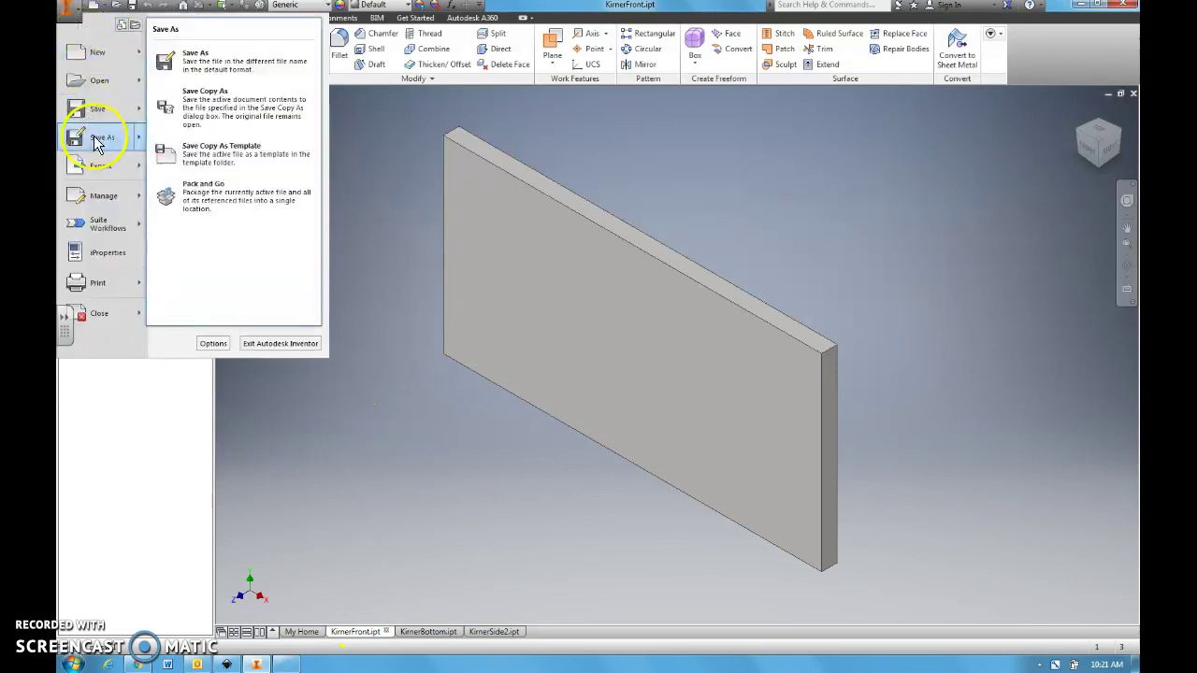
click(220, 61)
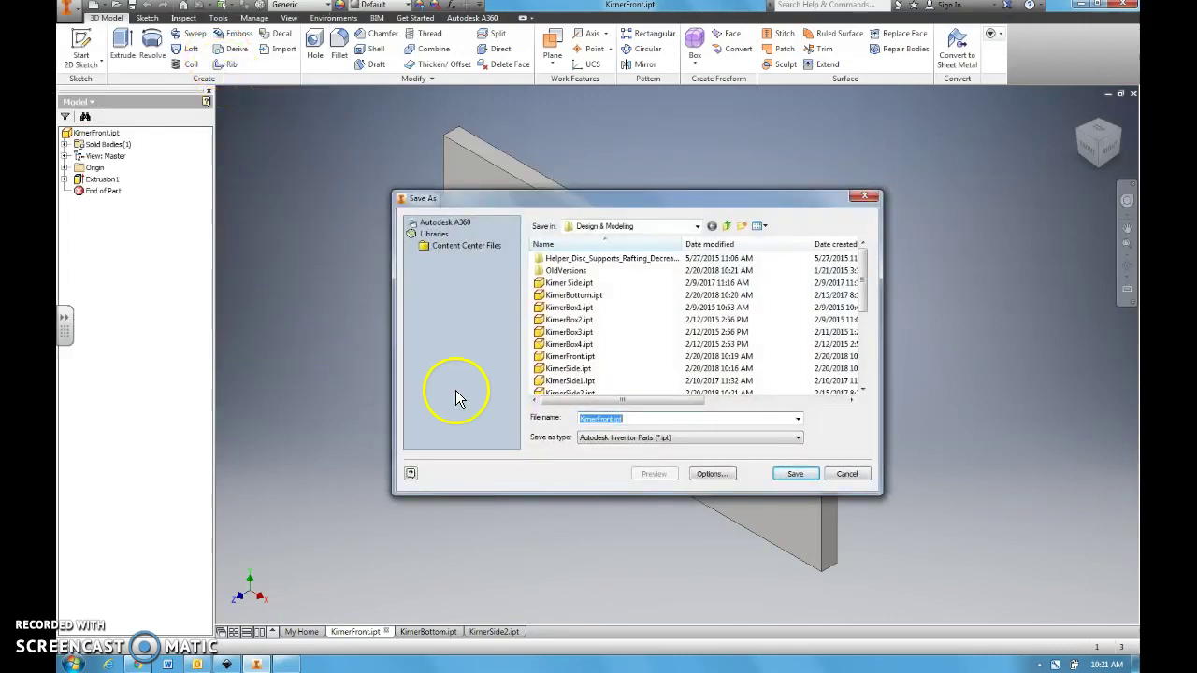
click(597, 421)
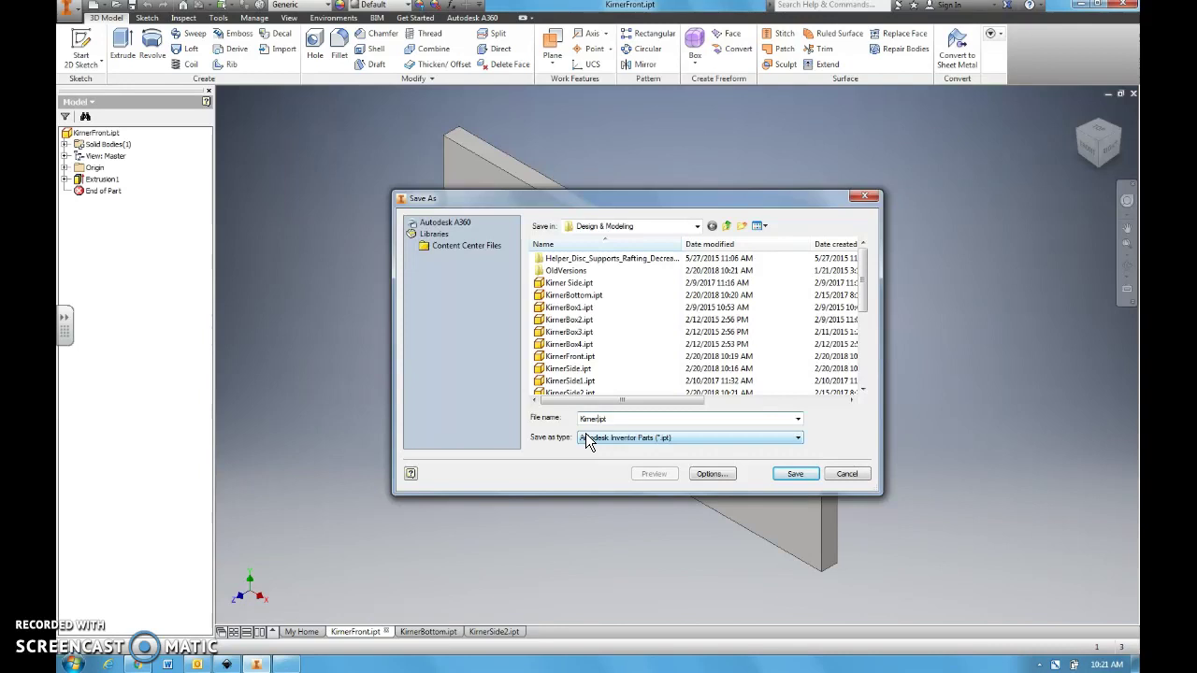
text(Re)
text(al)
click(777, 475)
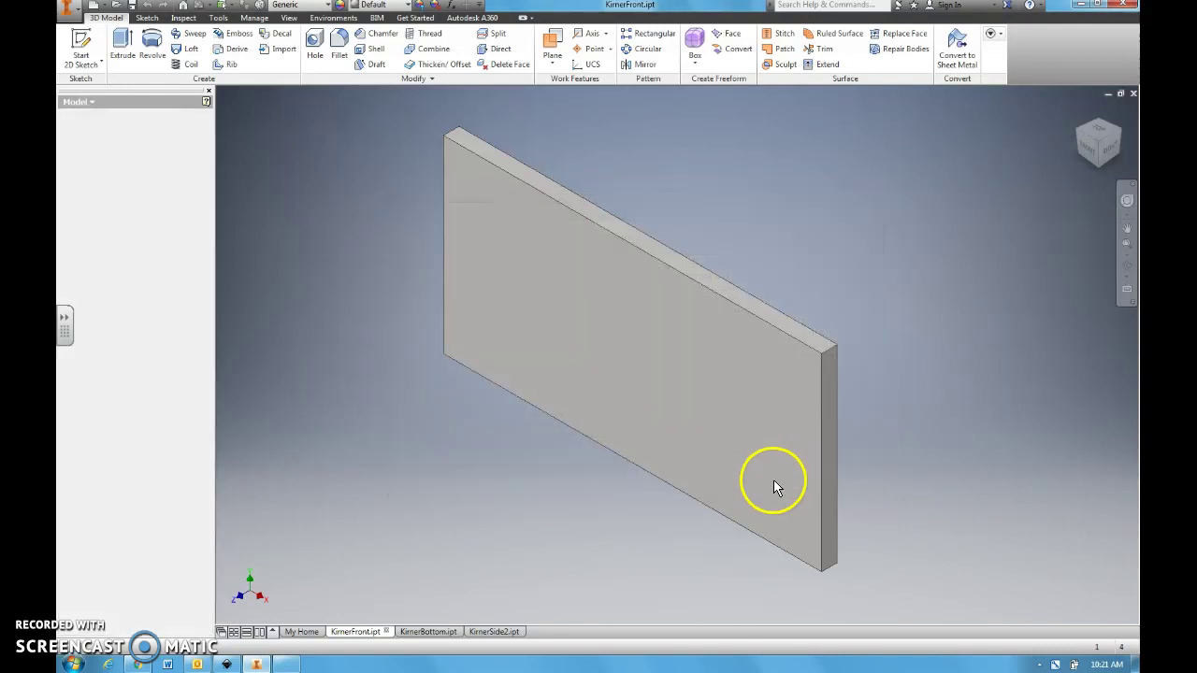
scroll(774, 483, up, 5)
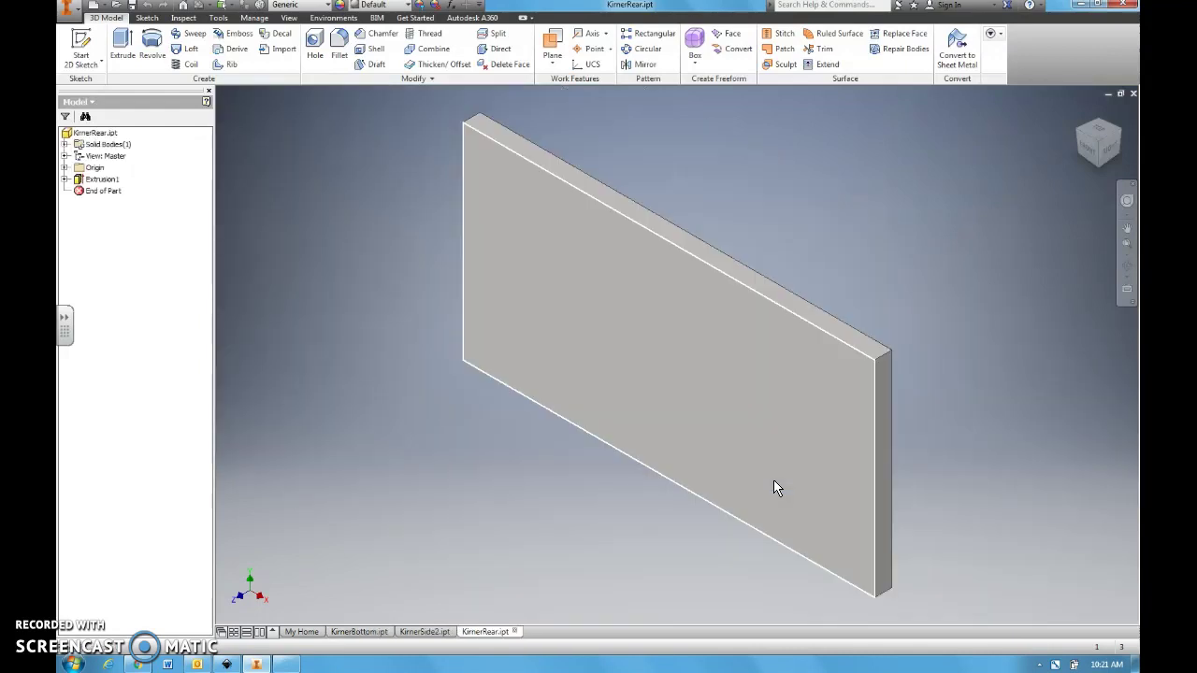
click(765, 484)
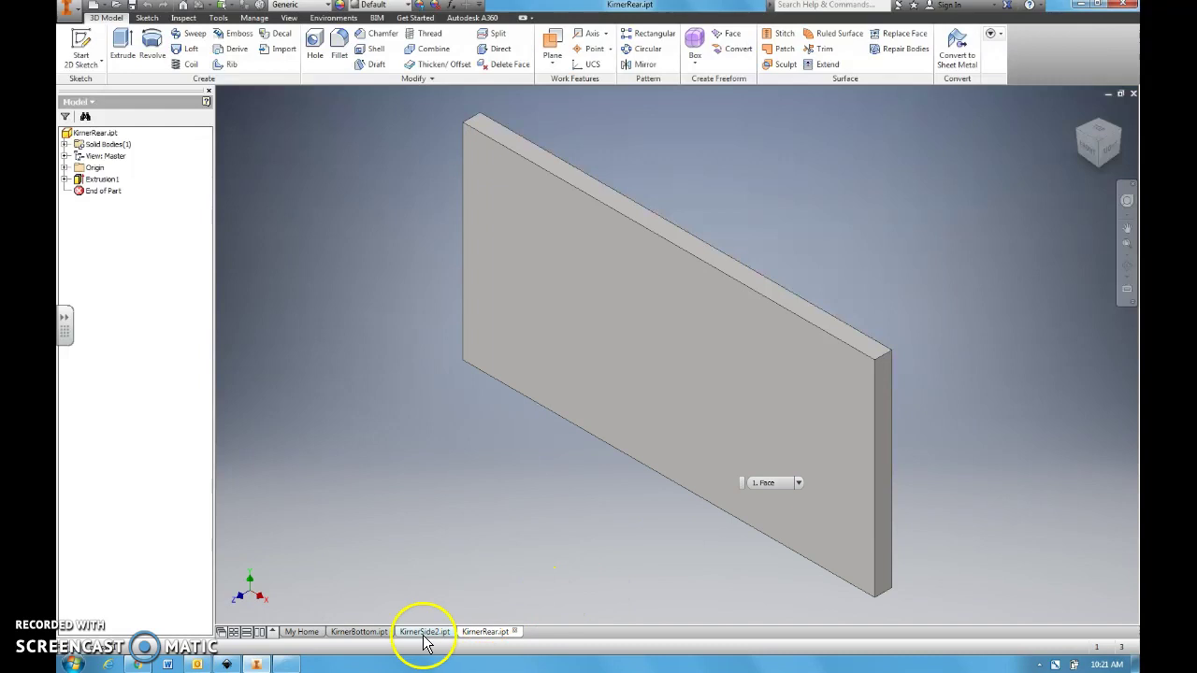
- Reopen the original top part file from the Design & Modeling folder, sorting the files by date modified
mouse_move(493, 640)
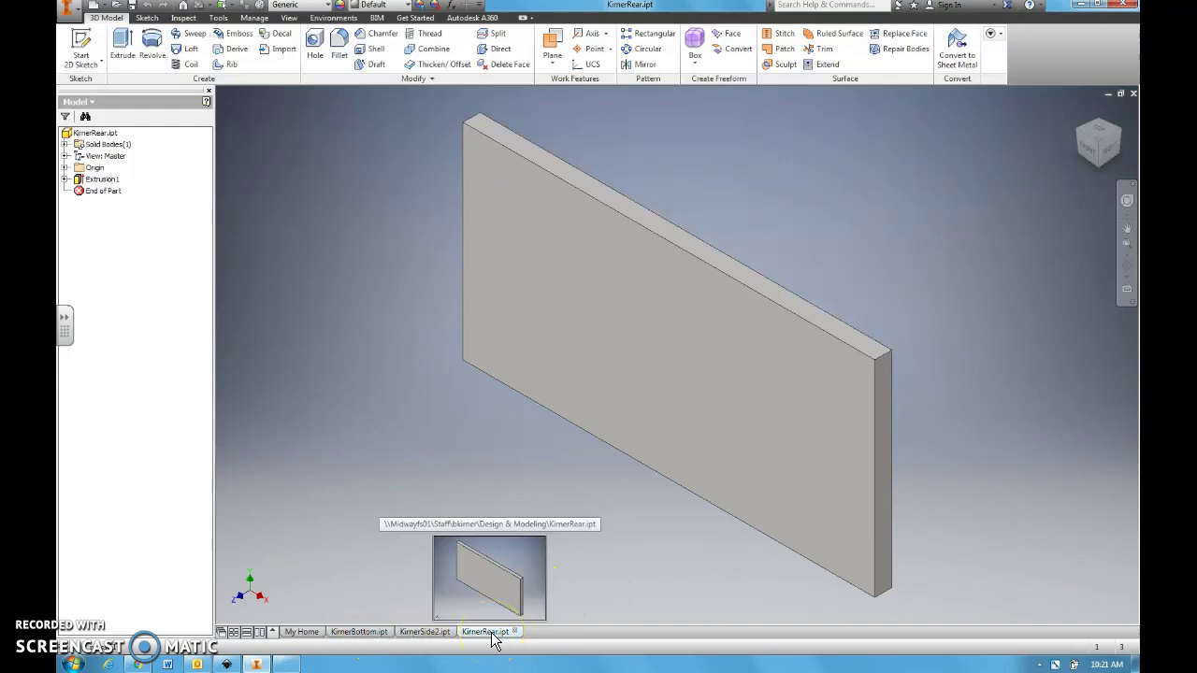
click(73, 13)
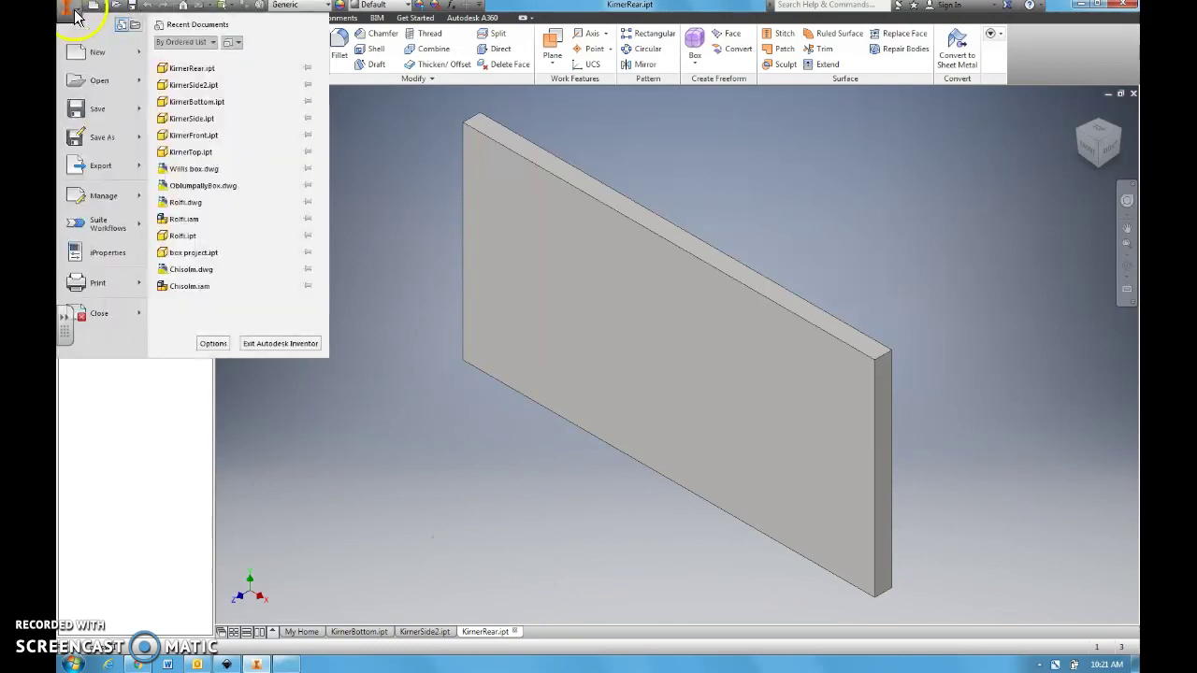
mouse_move(93, 84)
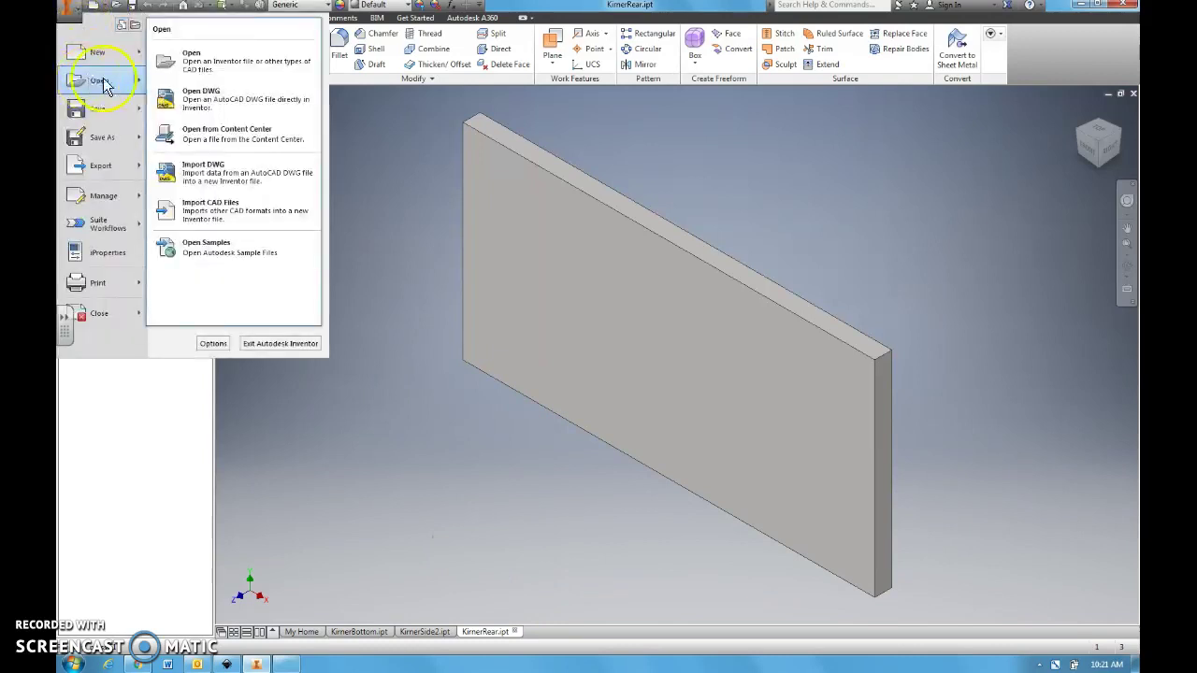
click(182, 73)
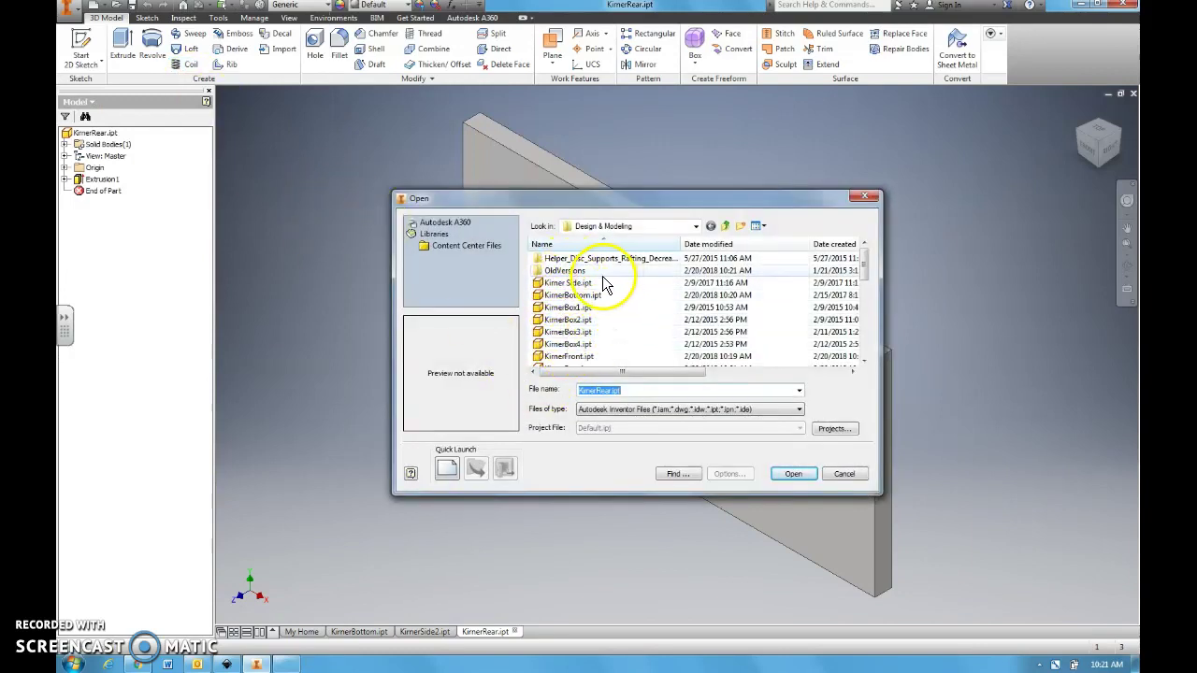
click(708, 244)
scroll(613, 332, down, 3)
scroll(599, 323, up, 3)
click(552, 310)
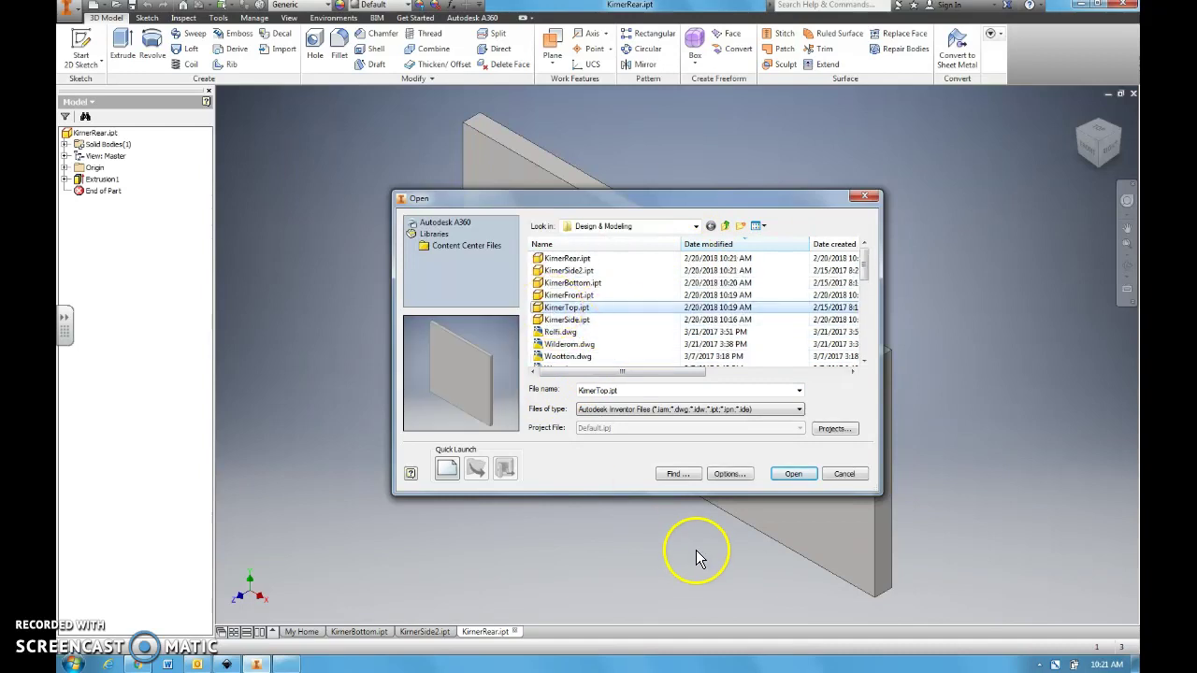
click(792, 477)
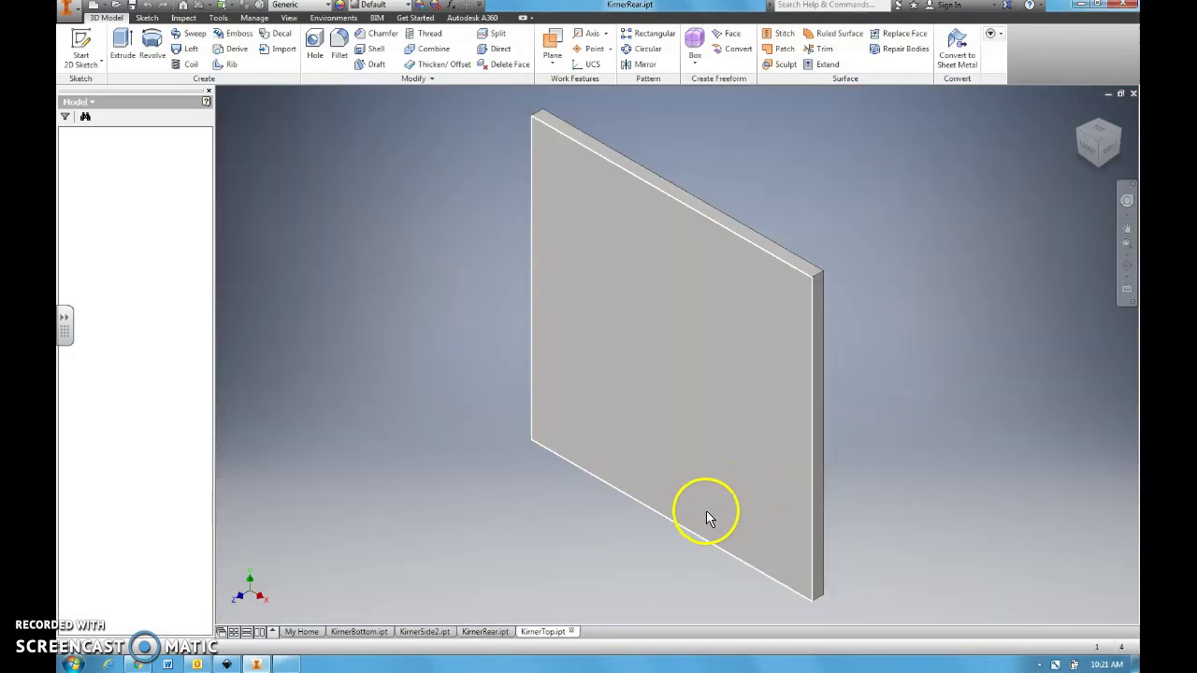
- Reopen the original side part file from the Design & Modeling folder
click(69, 9)
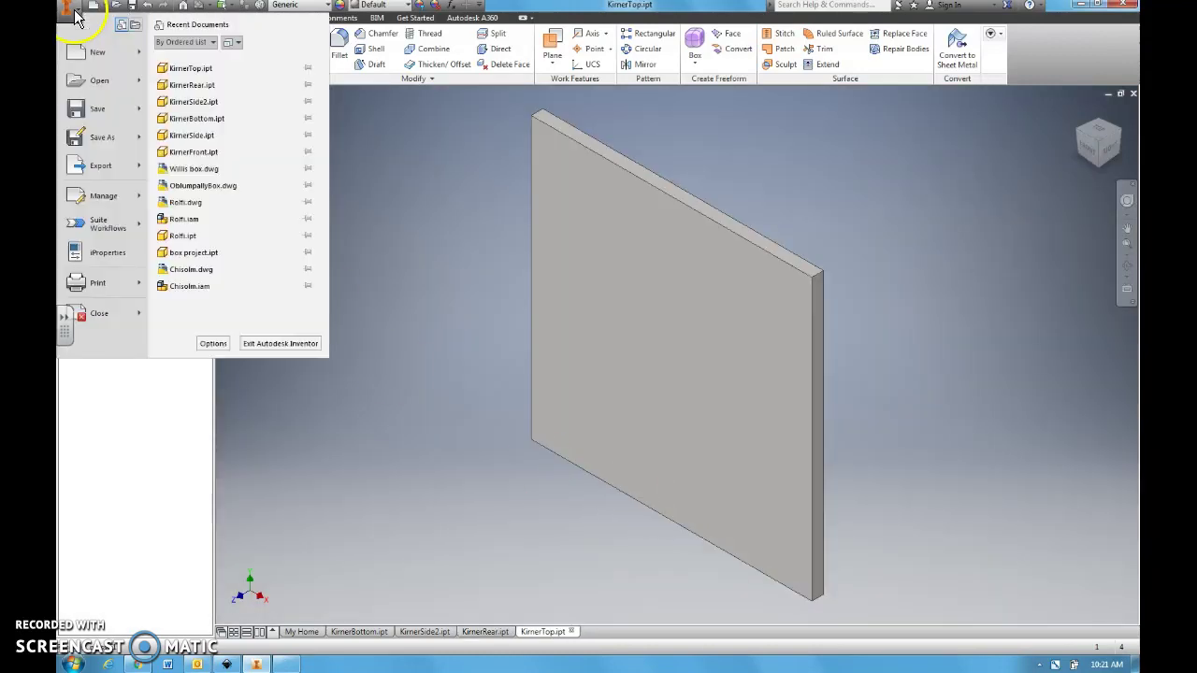
mouse_move(103, 84)
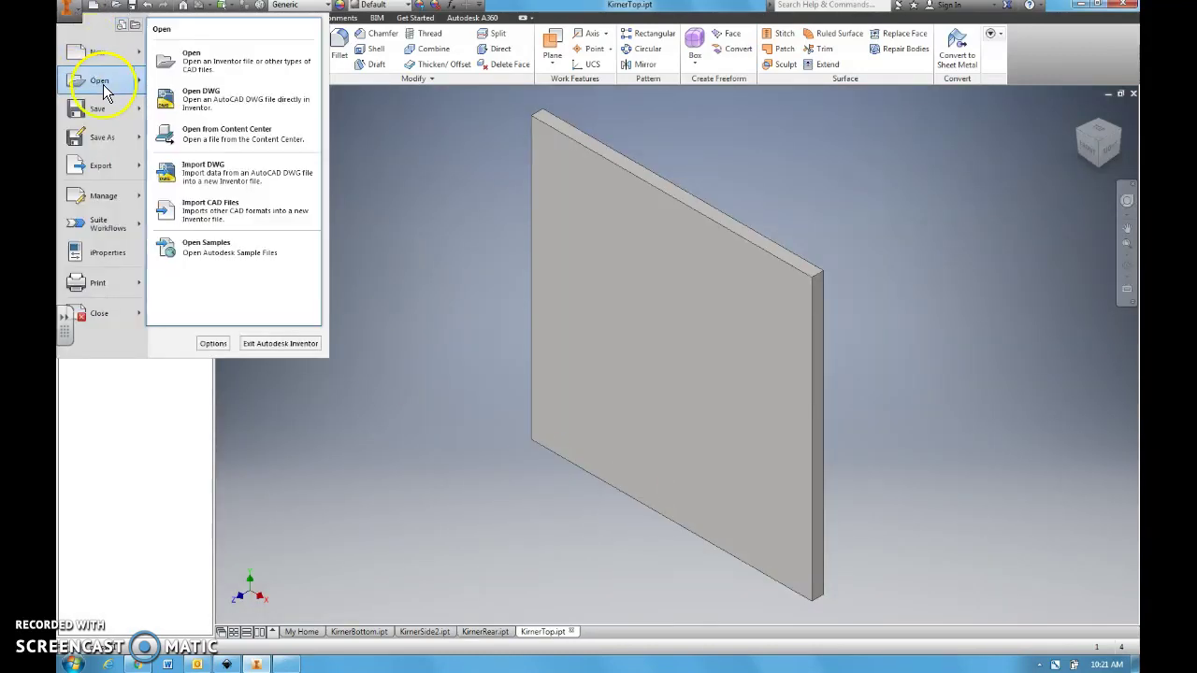
click(195, 59)
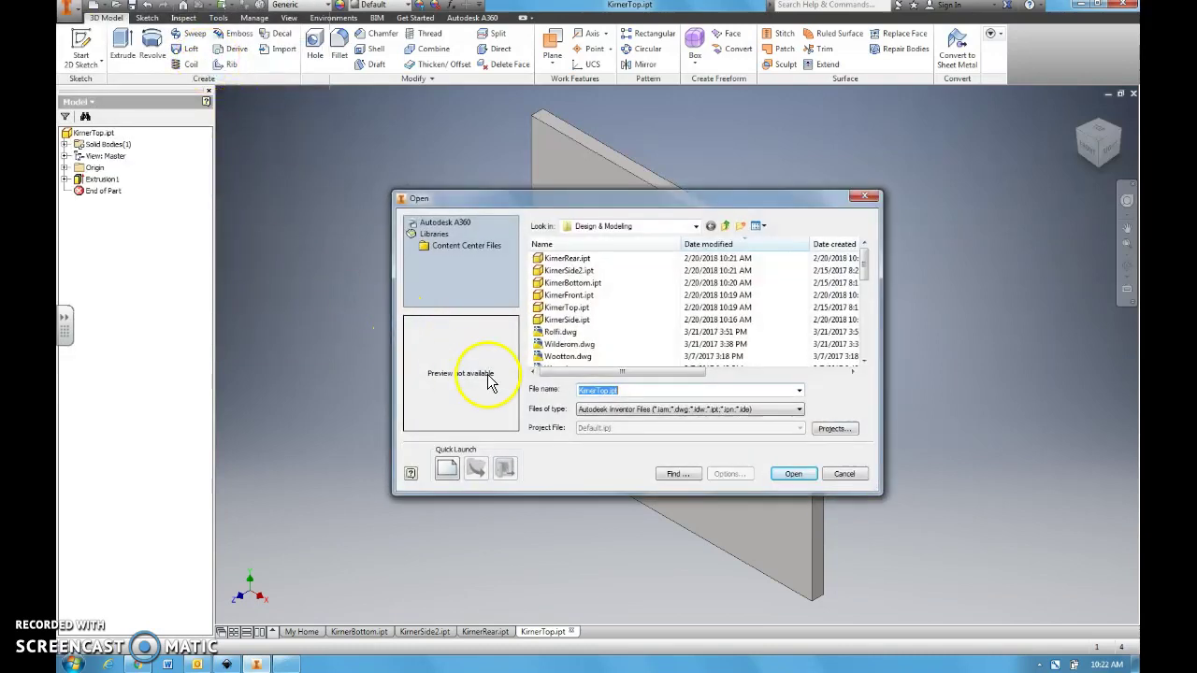
click(559, 320)
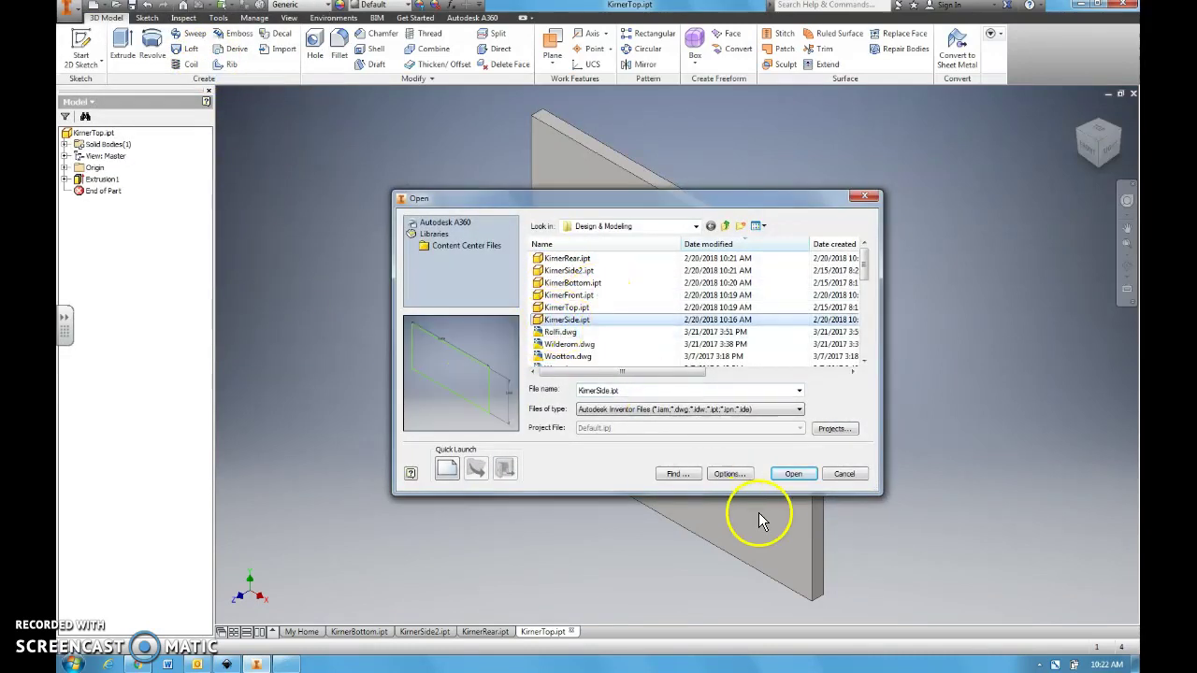
click(792, 475)
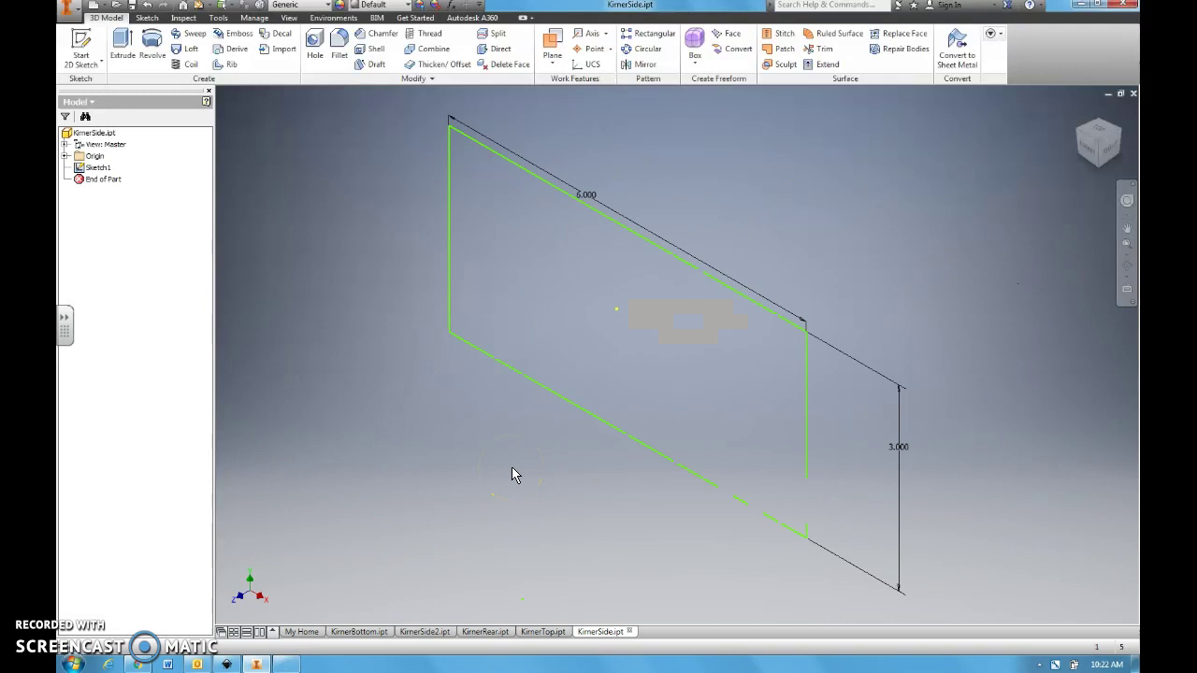
click(643, 420)
- Reopen the original front part file from the Design & Modeling folder
click(73, 9)
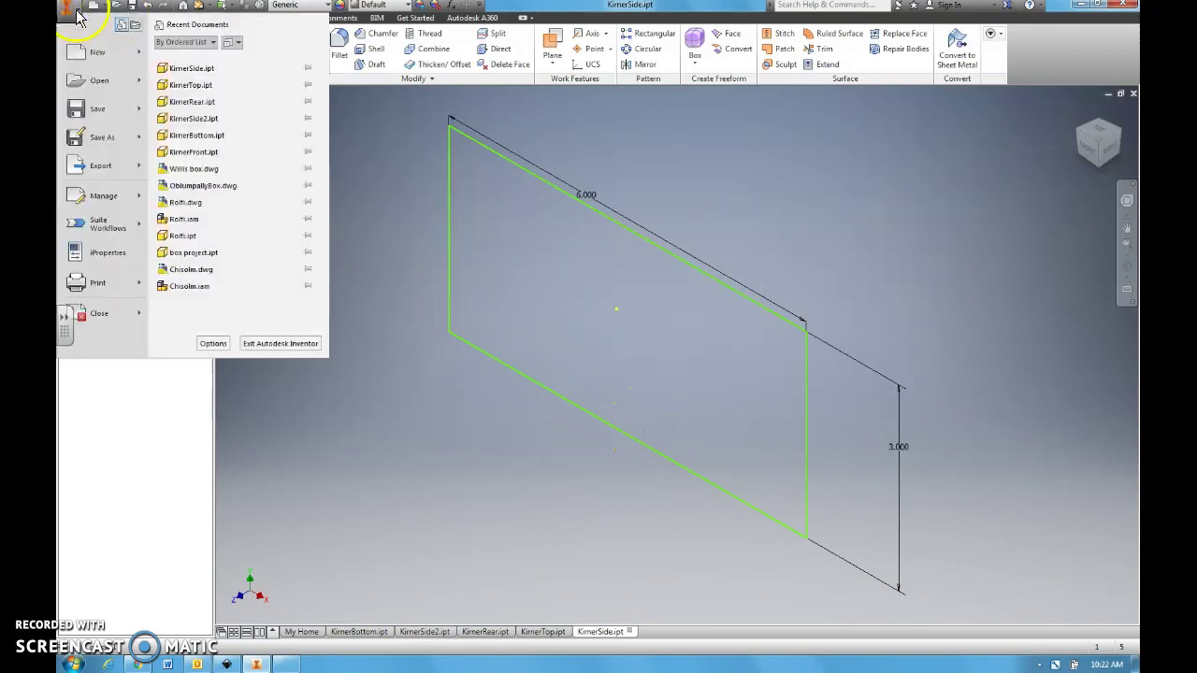
click(93, 84)
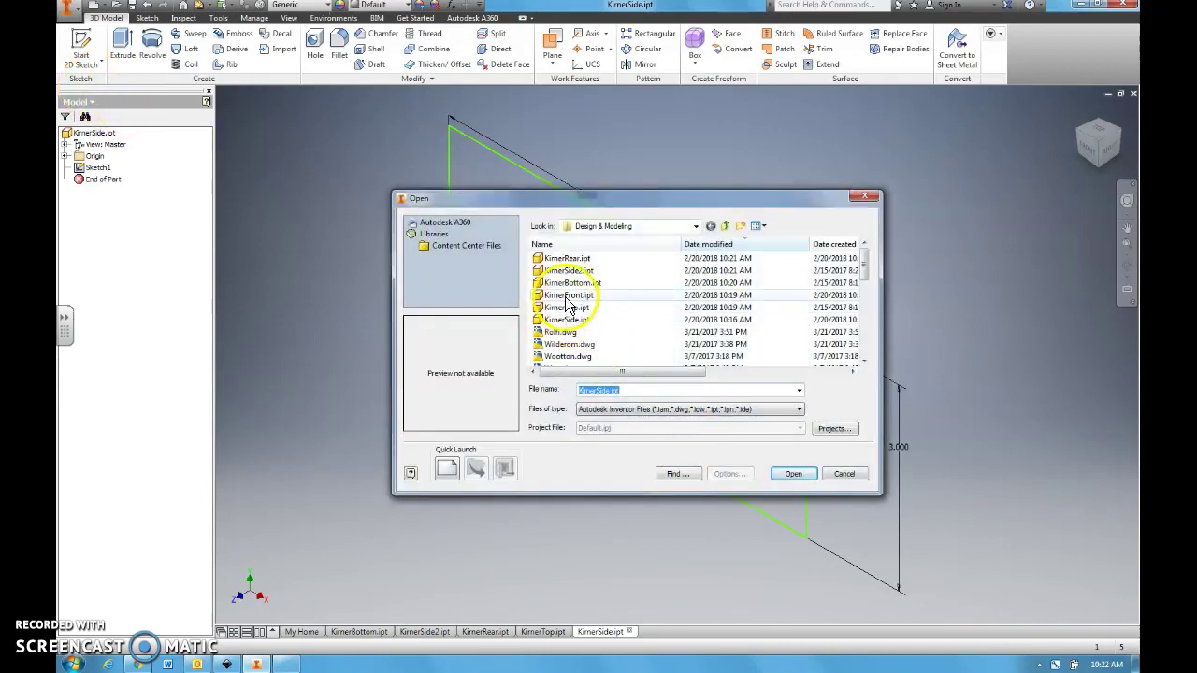
click(567, 295)
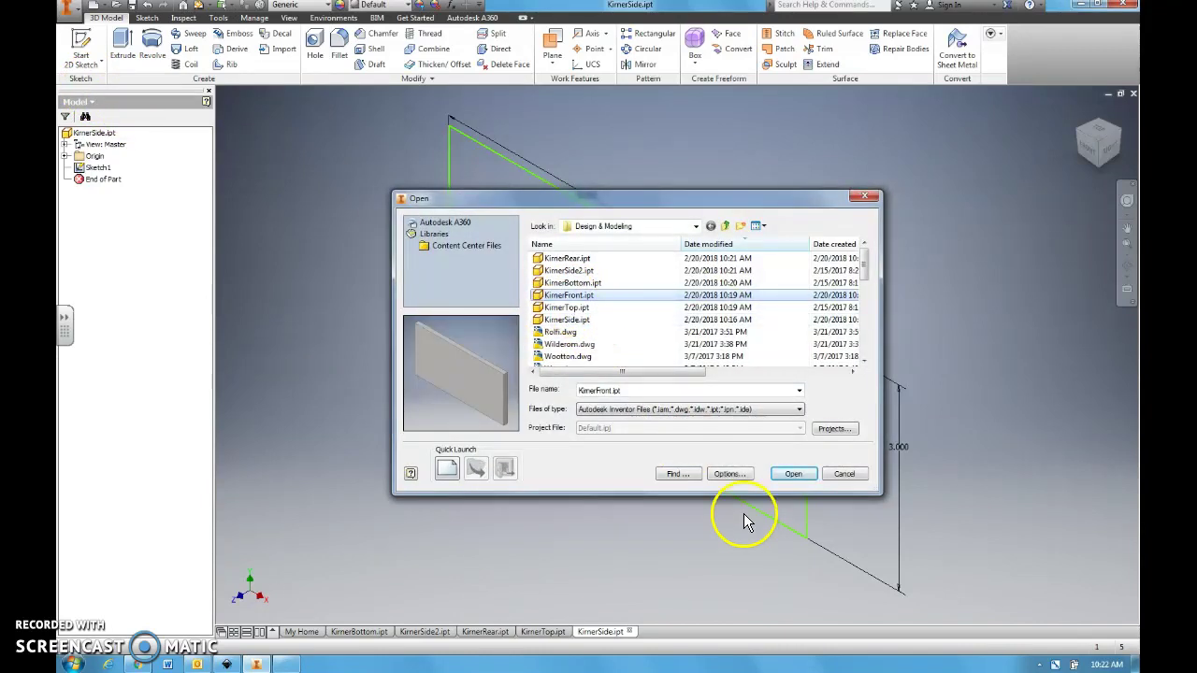
click(791, 474)
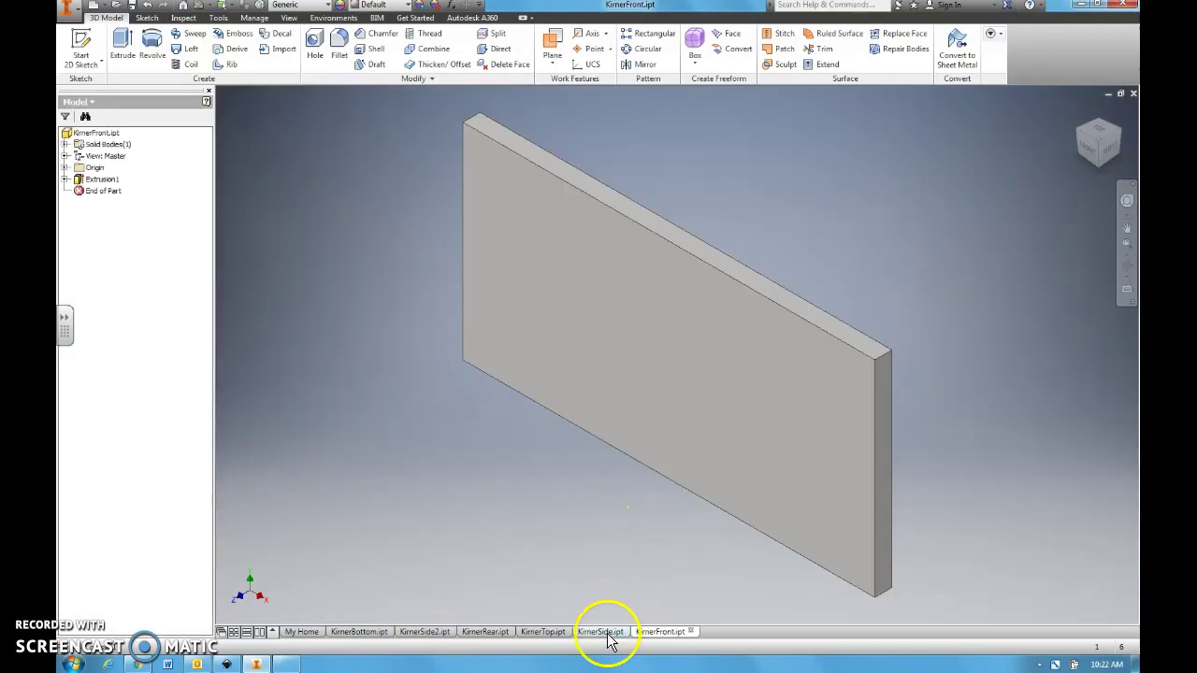
- Extrude the rectangular sketch in the reopened side part by a distance of 0.25 in
click(603, 633)
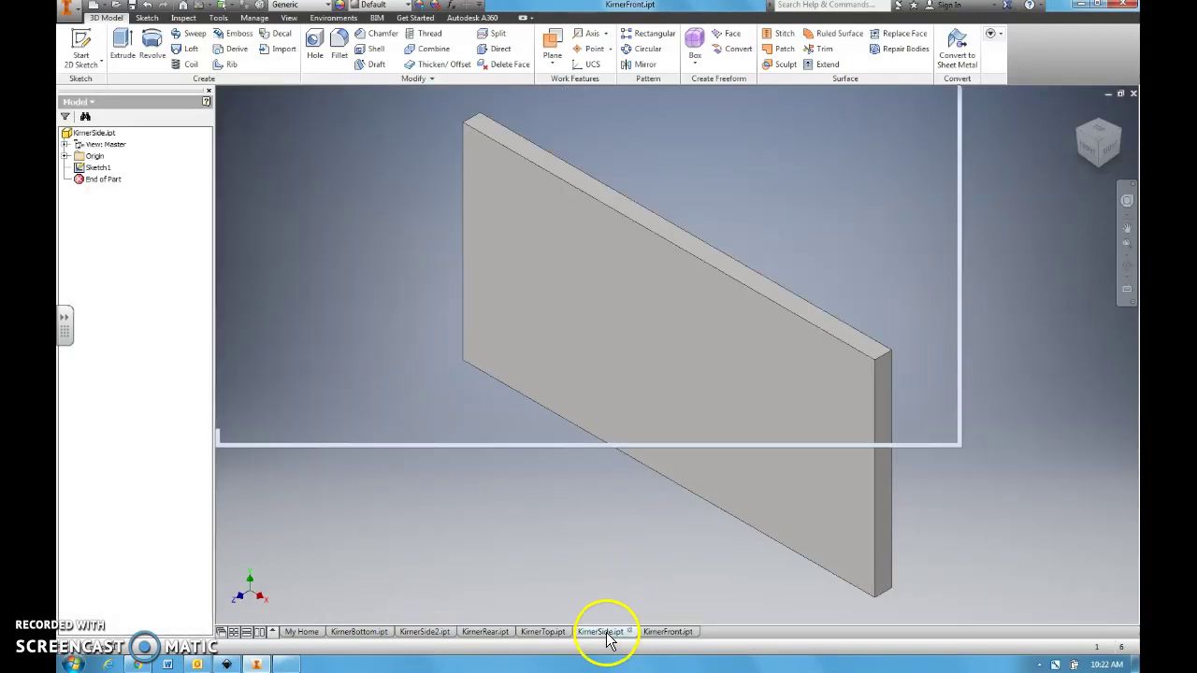
click(121, 44)
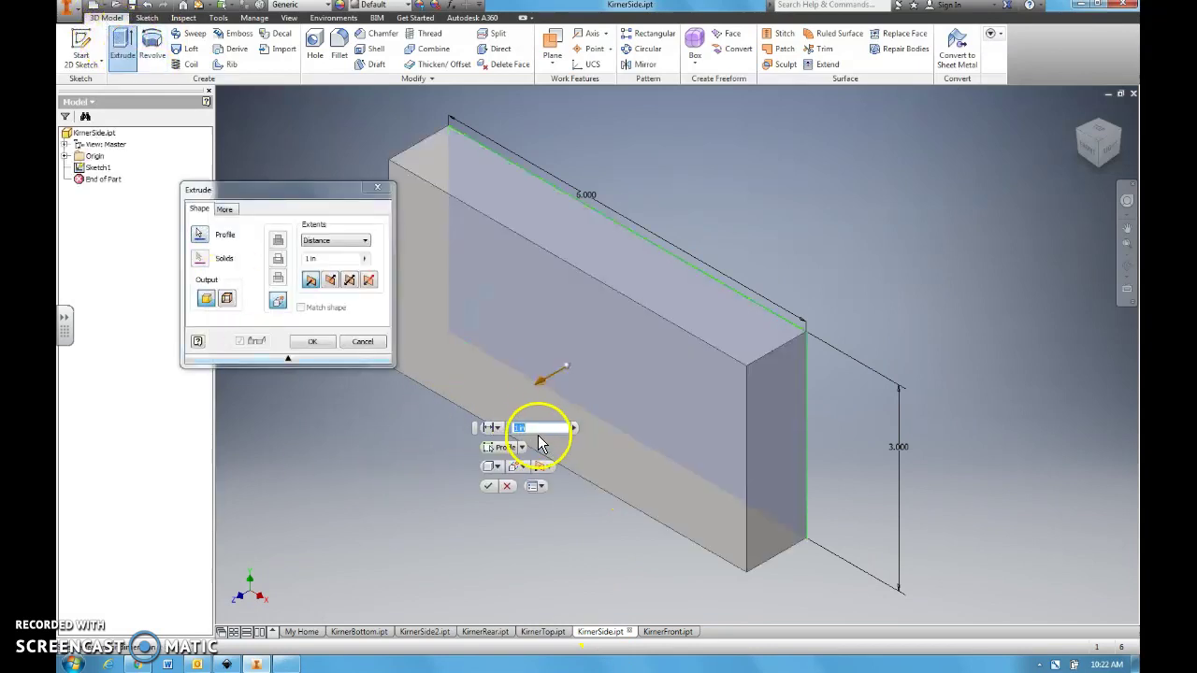
key(BackSpace)
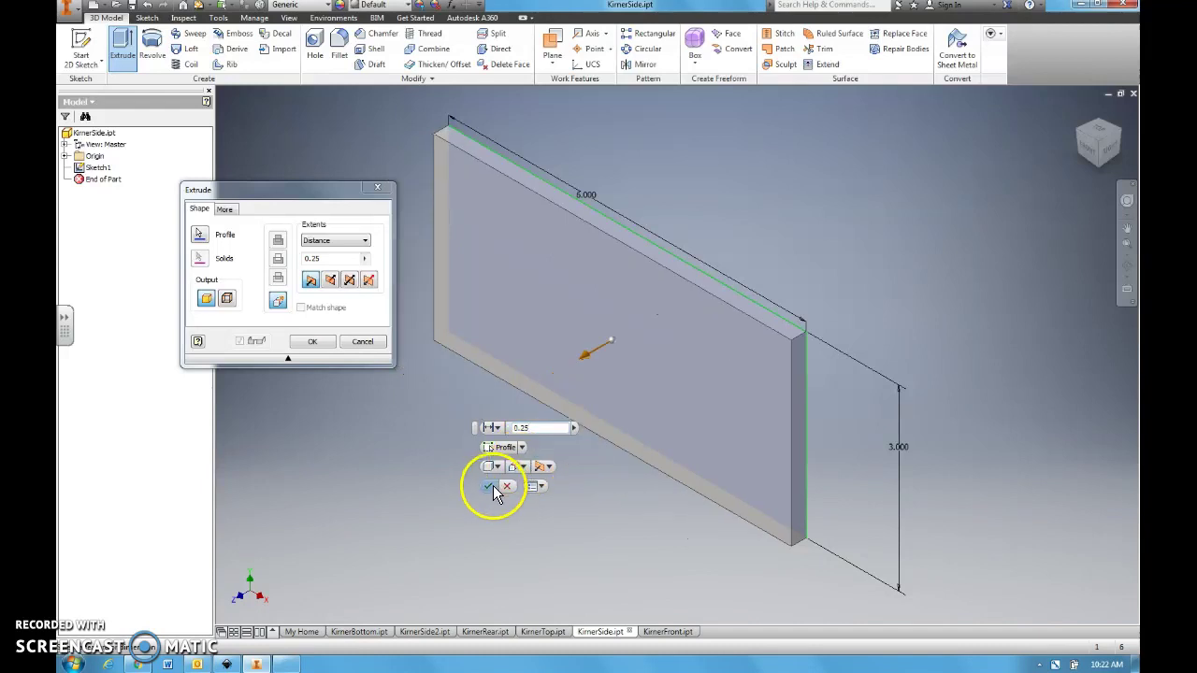
click(487, 486)
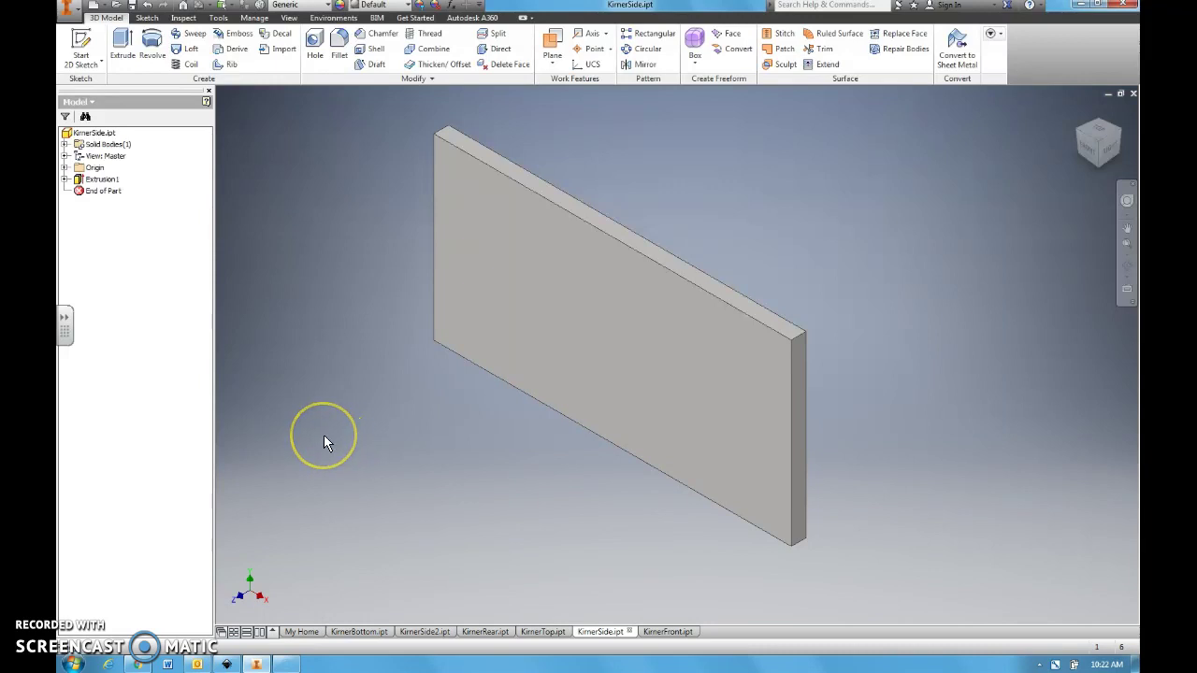
click(167, 606)
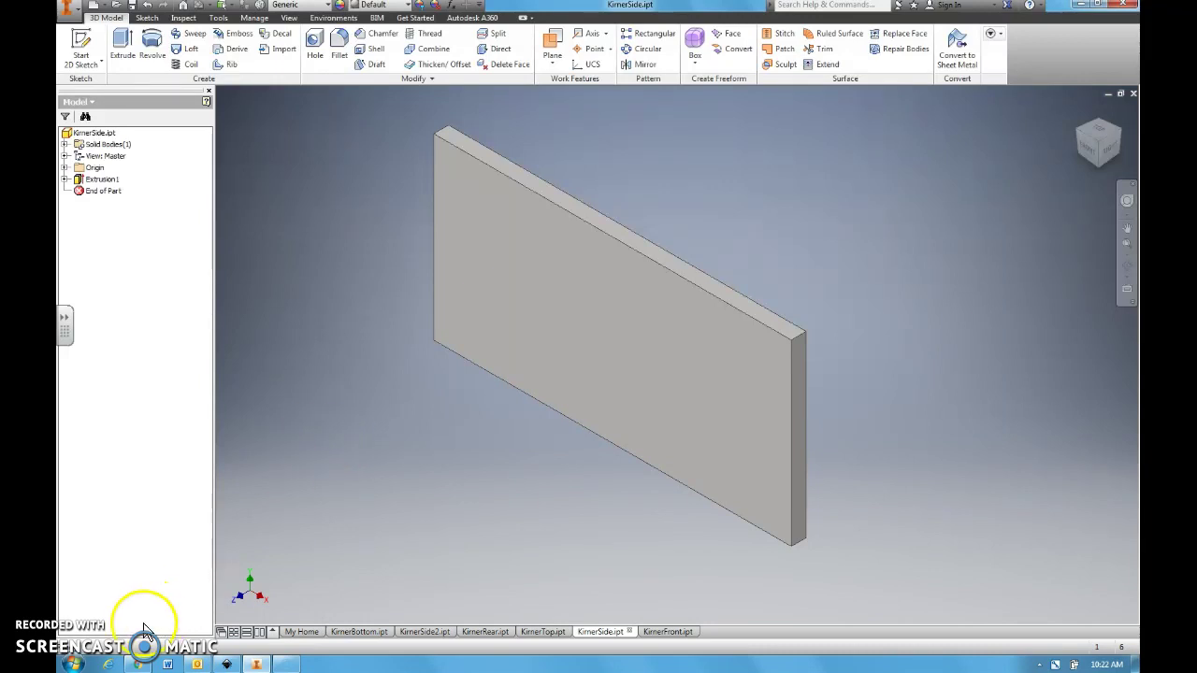